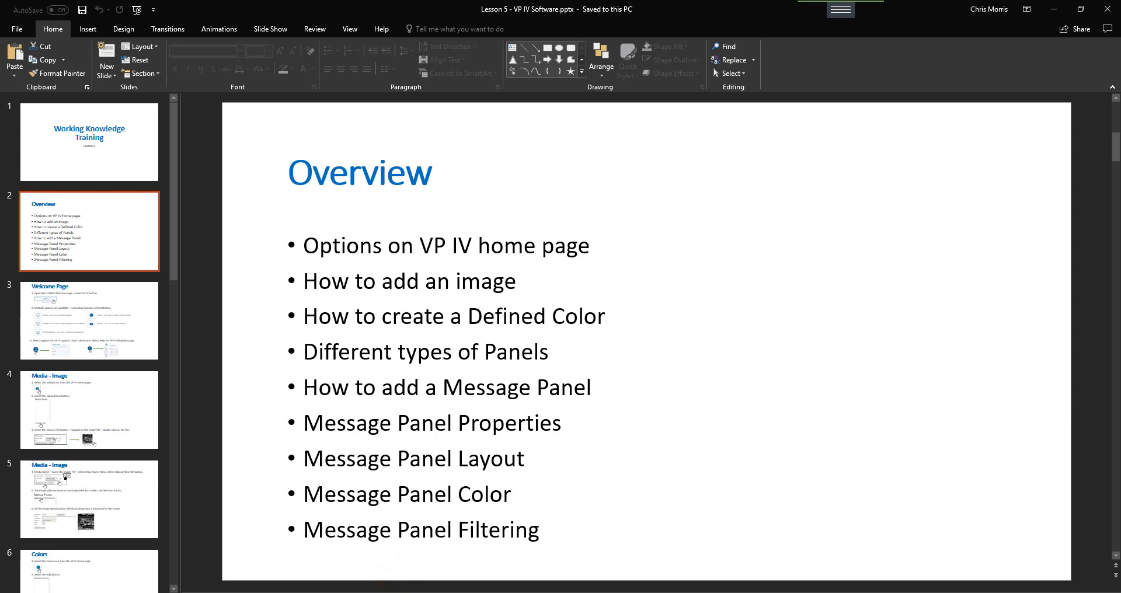
Open Virtual Panels IV, review the Administration settings page, leave it and return home
click(382, 592)
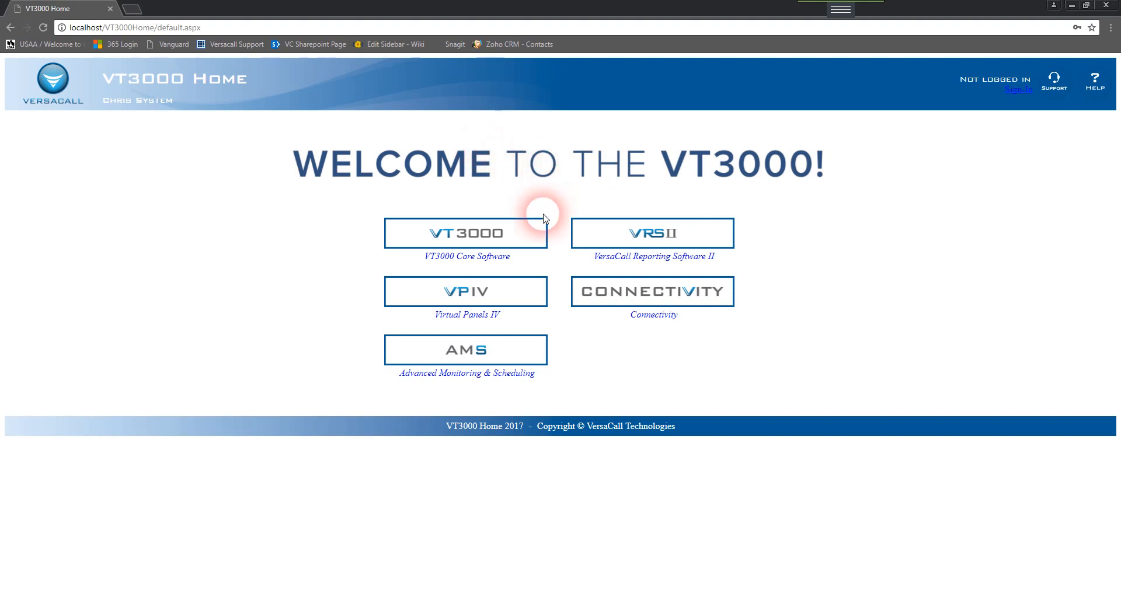
click(525, 297)
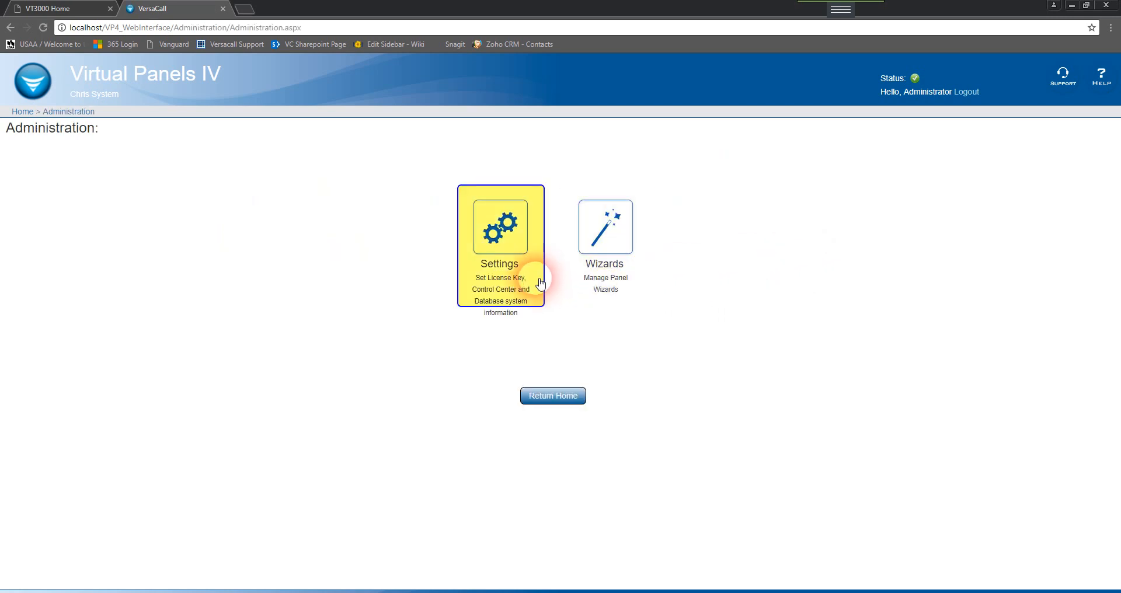
click(534, 284)
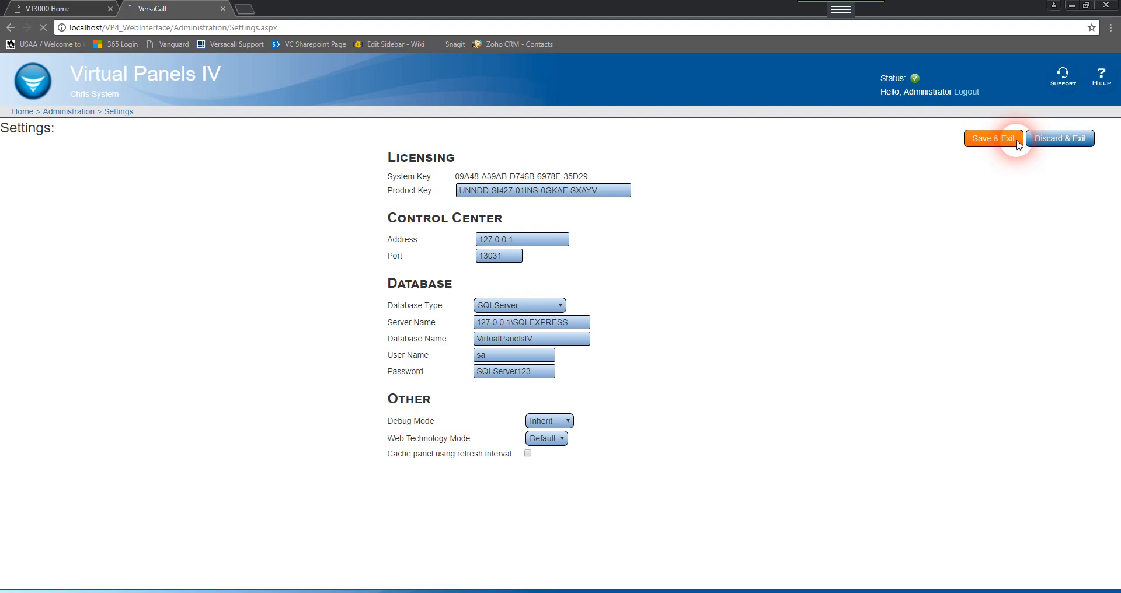
click(1020, 146)
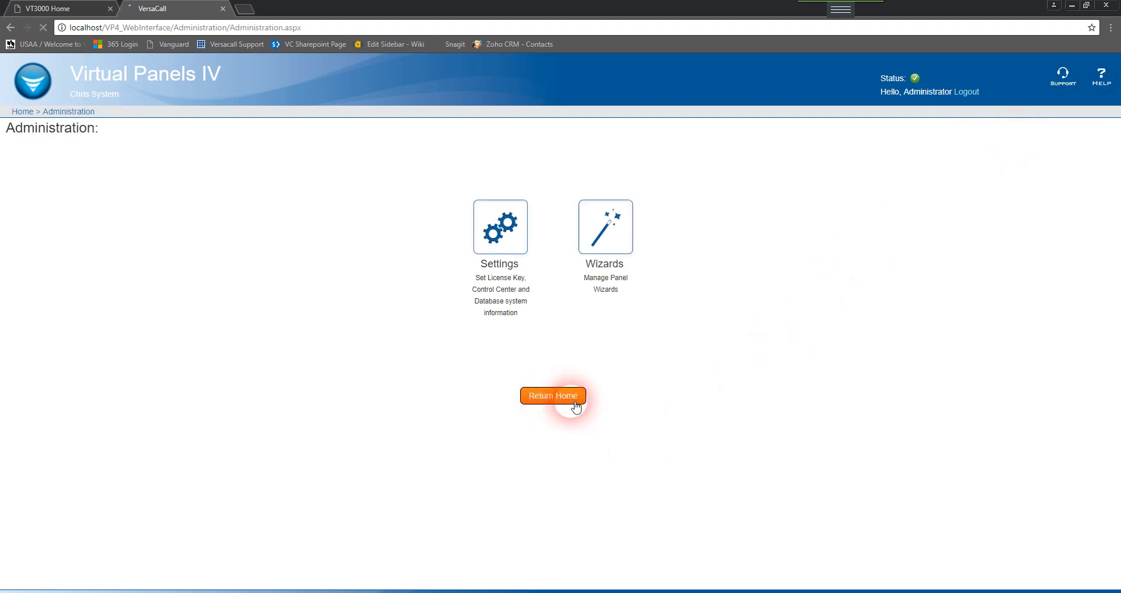
click(551, 398)
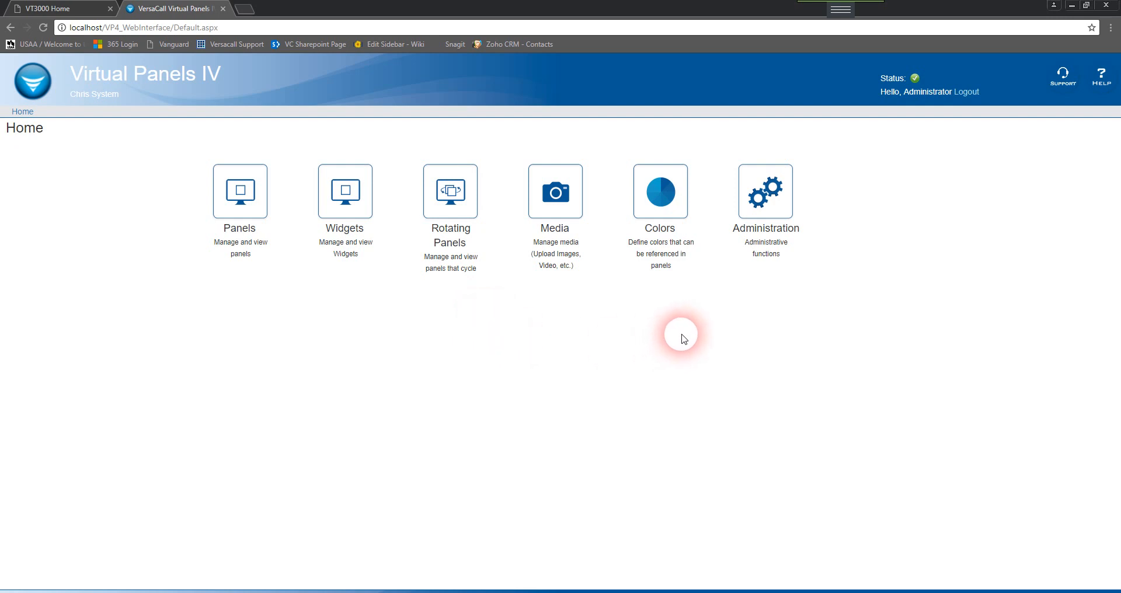
Add a defined color named Standard Color, described as Testing Color, using the standard color Orange, and save it
click(700, 258)
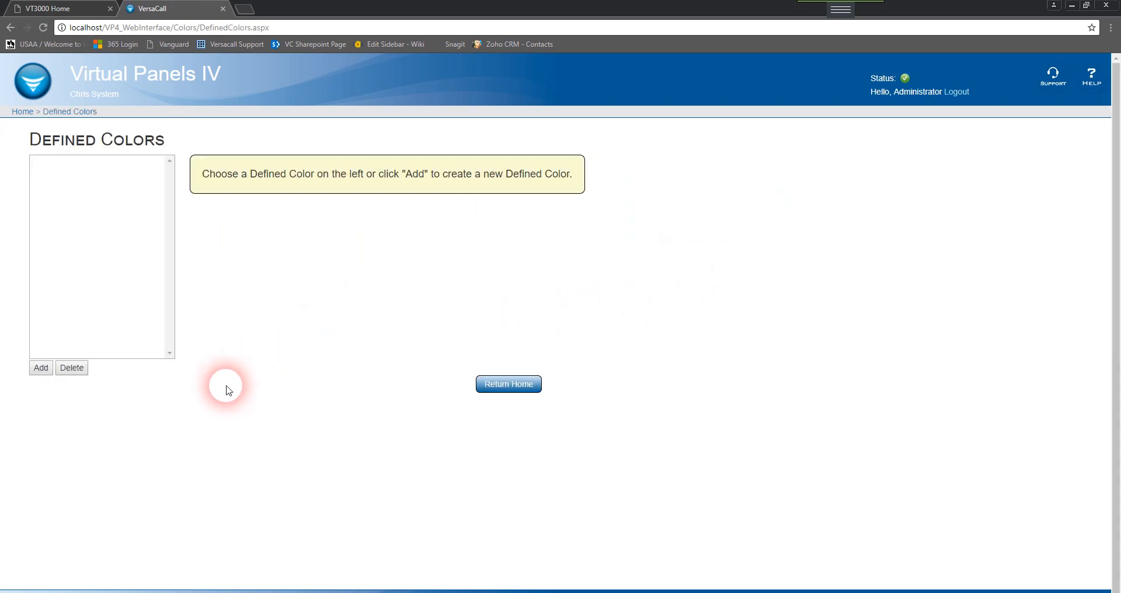
click(53, 375)
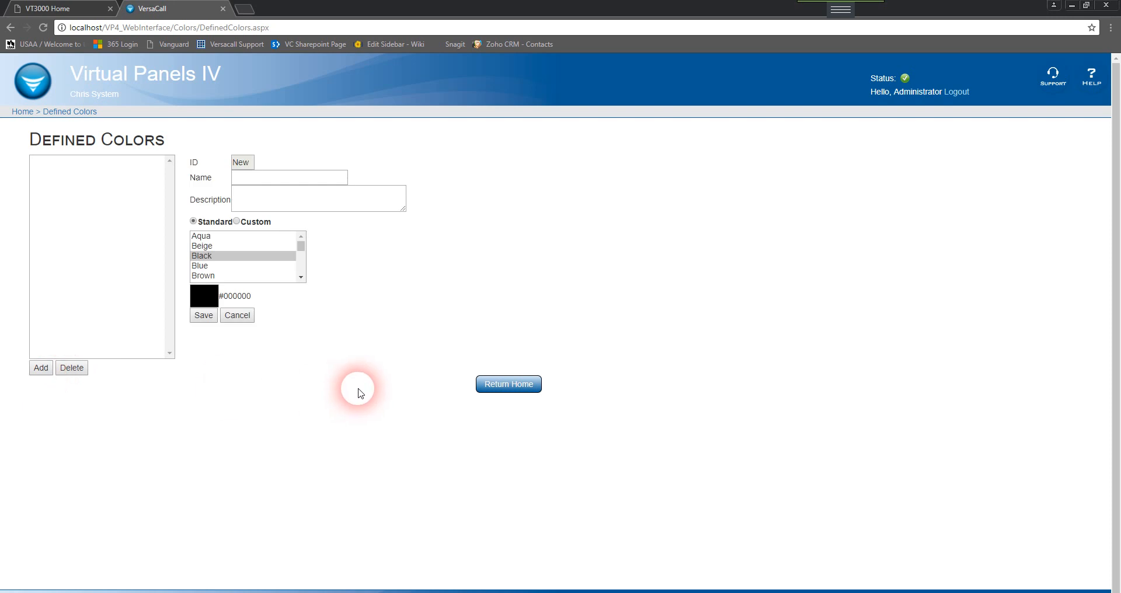
click(306, 180)
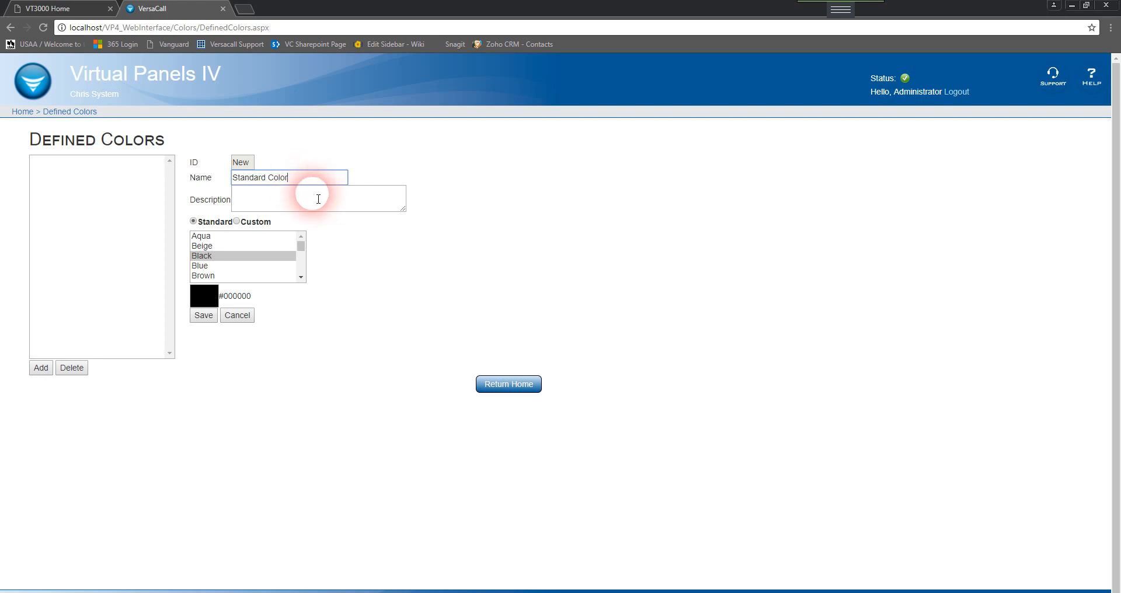
click(397, 204)
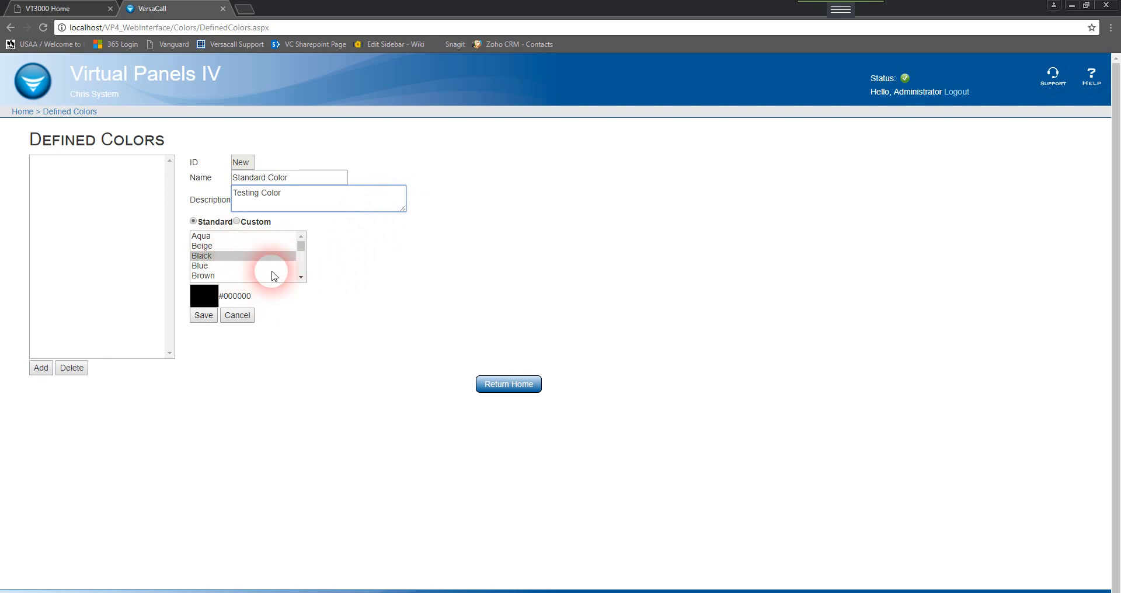
drag(301, 245, 303, 264)
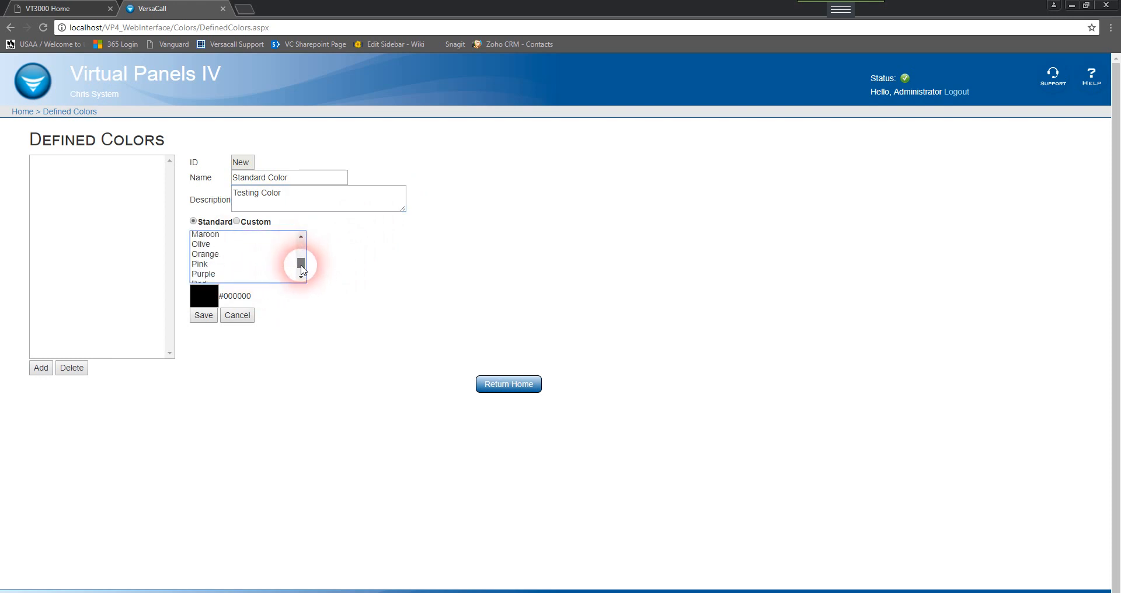
click(220, 254)
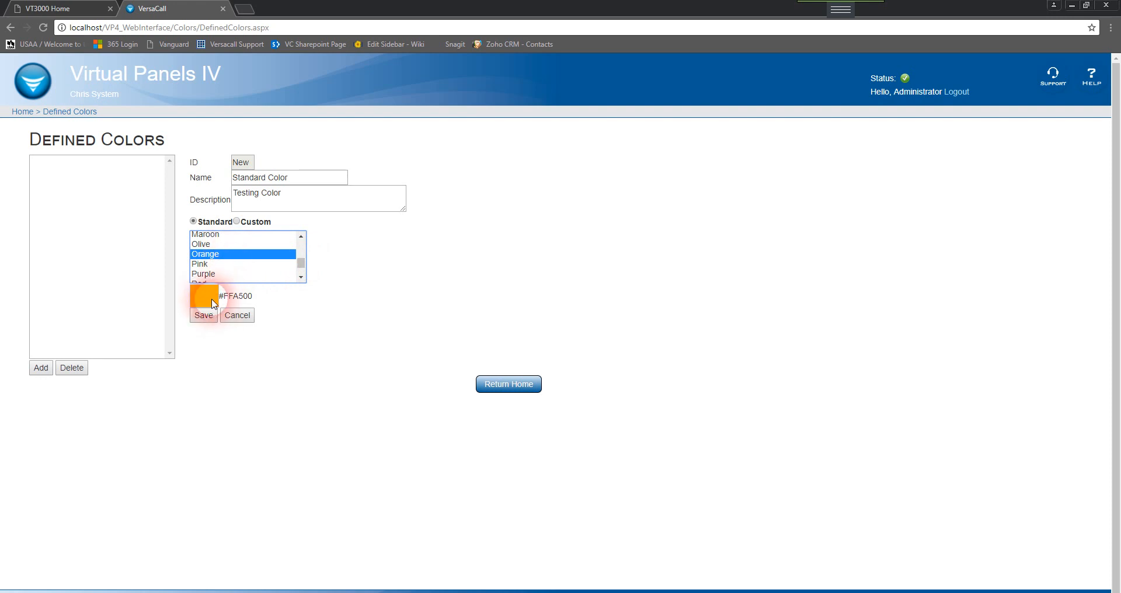
click(206, 315)
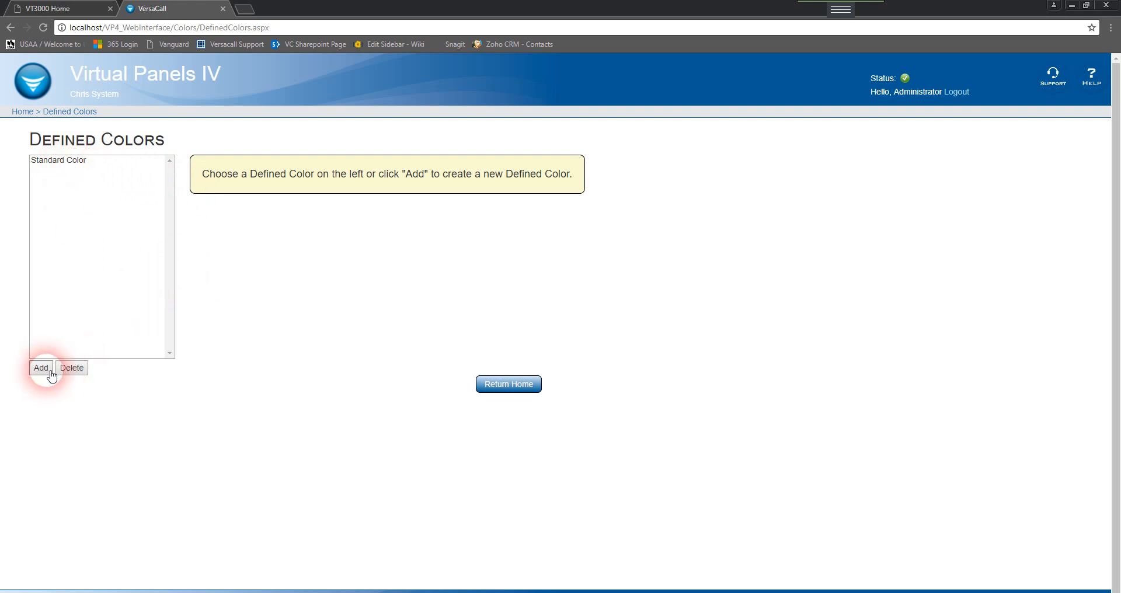
Add a custom defined color named Custom Color with RGB values 171, 125, 89 and save it
click(264, 177)
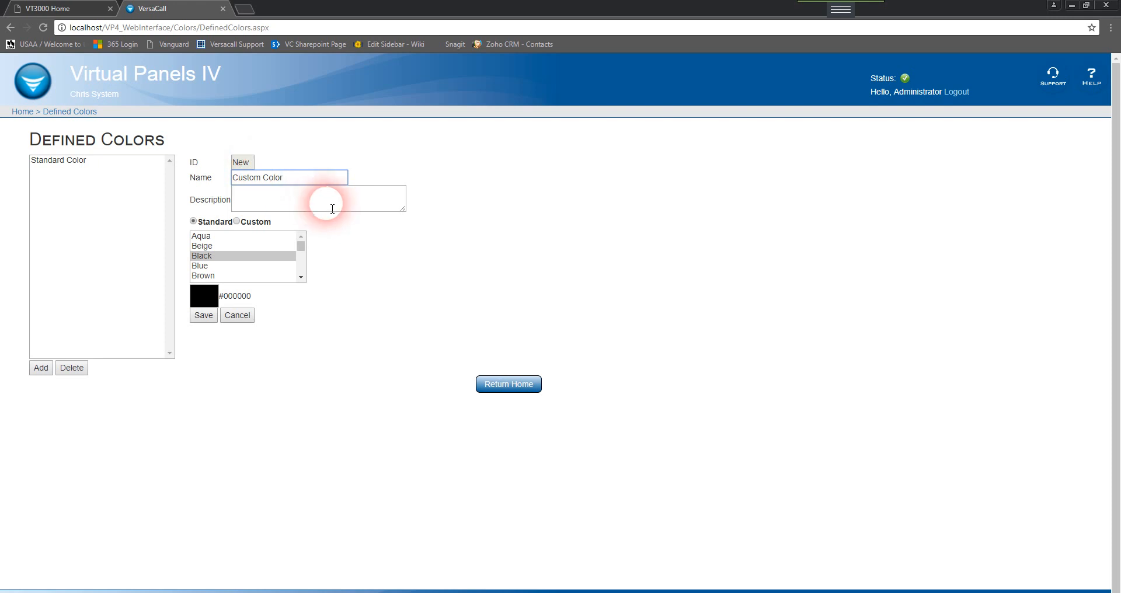
click(236, 222)
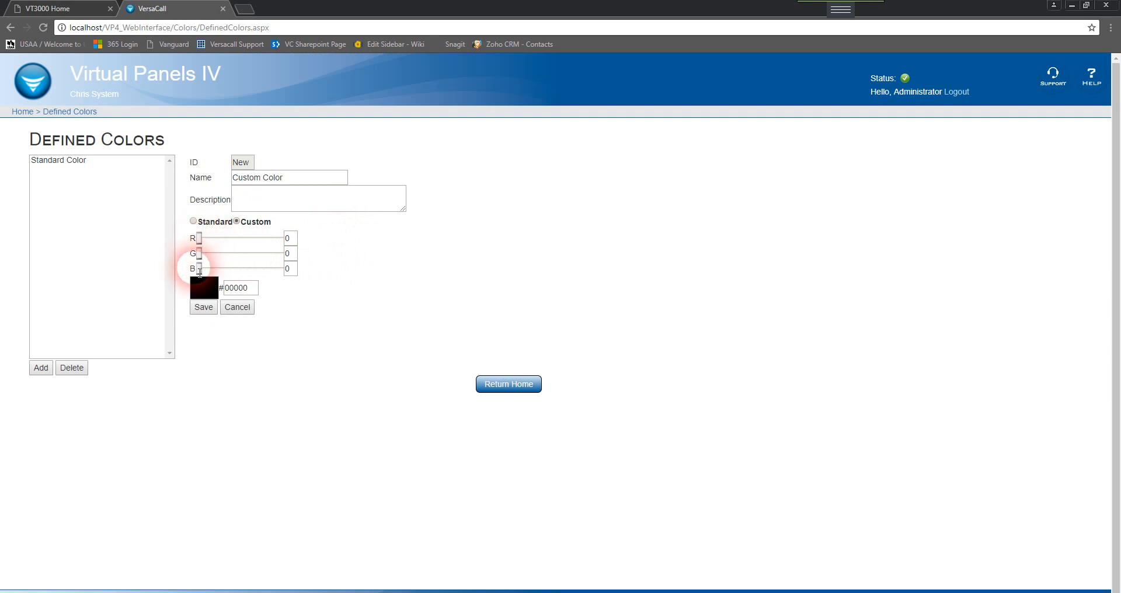
drag(198, 268, 254, 239)
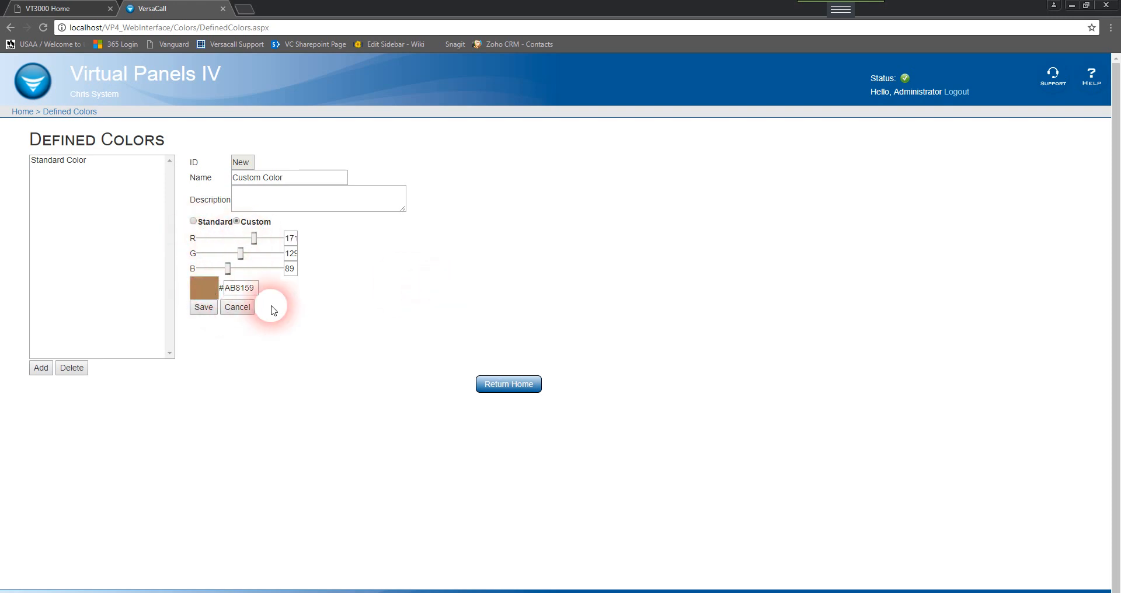
click(211, 307)
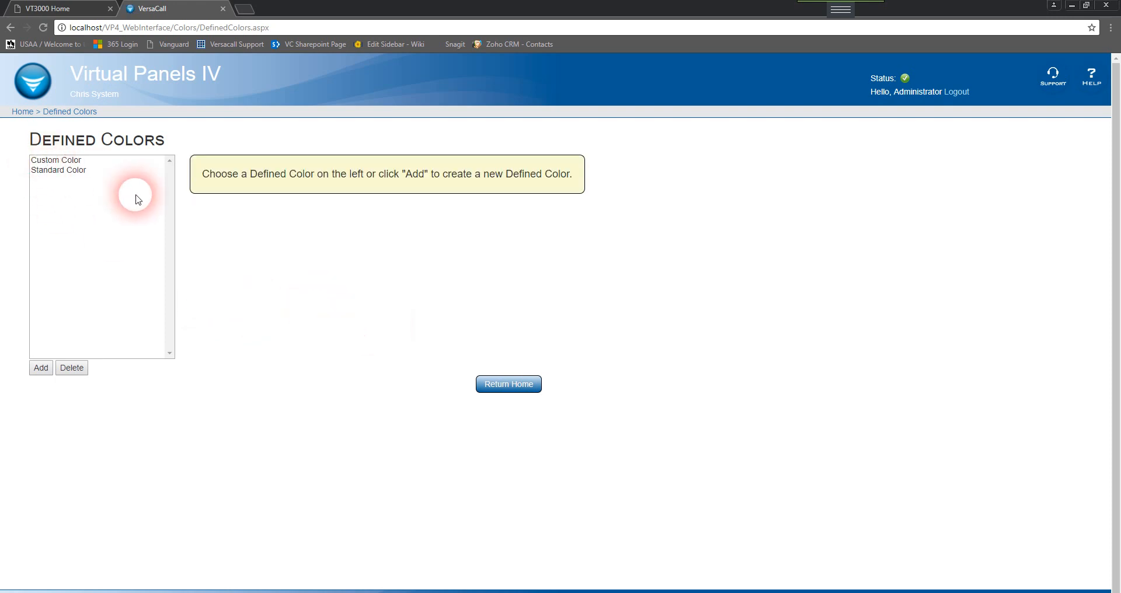
Open the Custom Color entry to review its settings, then return home
click(64, 161)
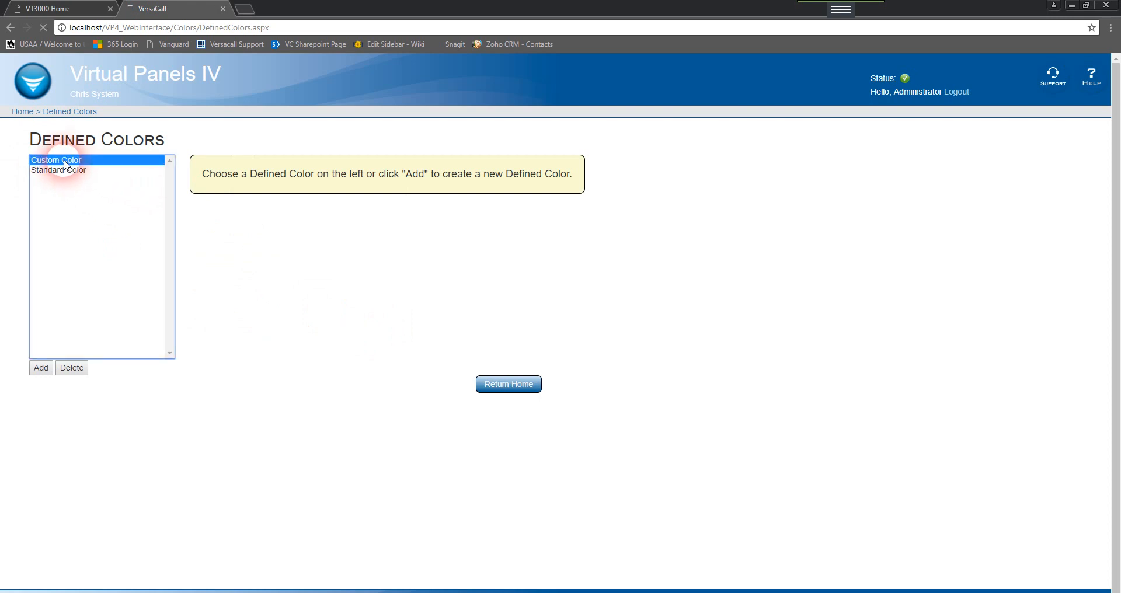
click(74, 367)
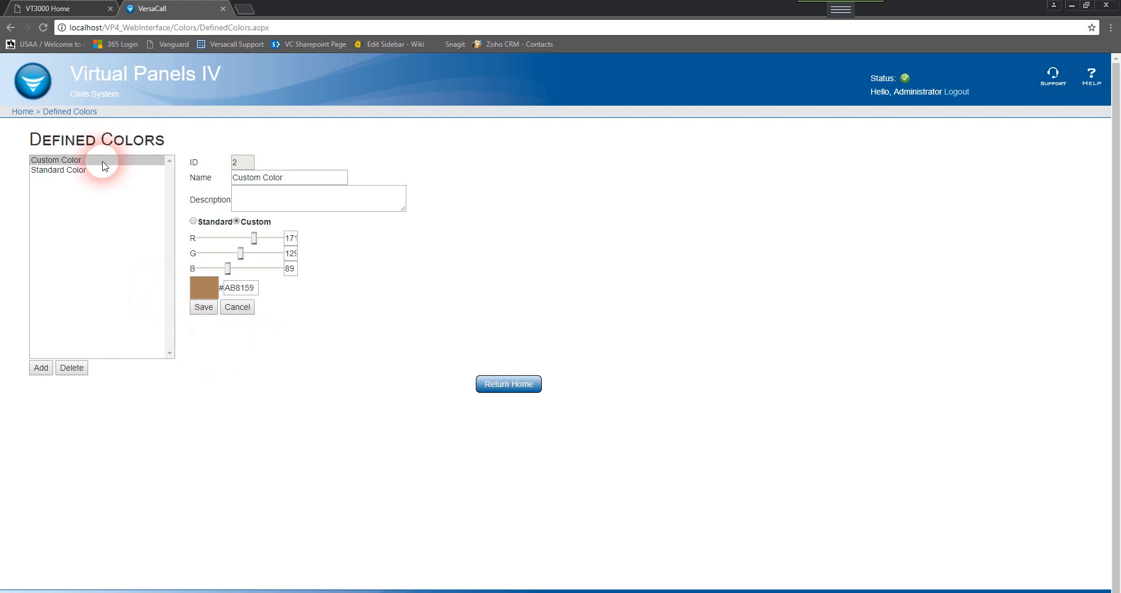
click(524, 383)
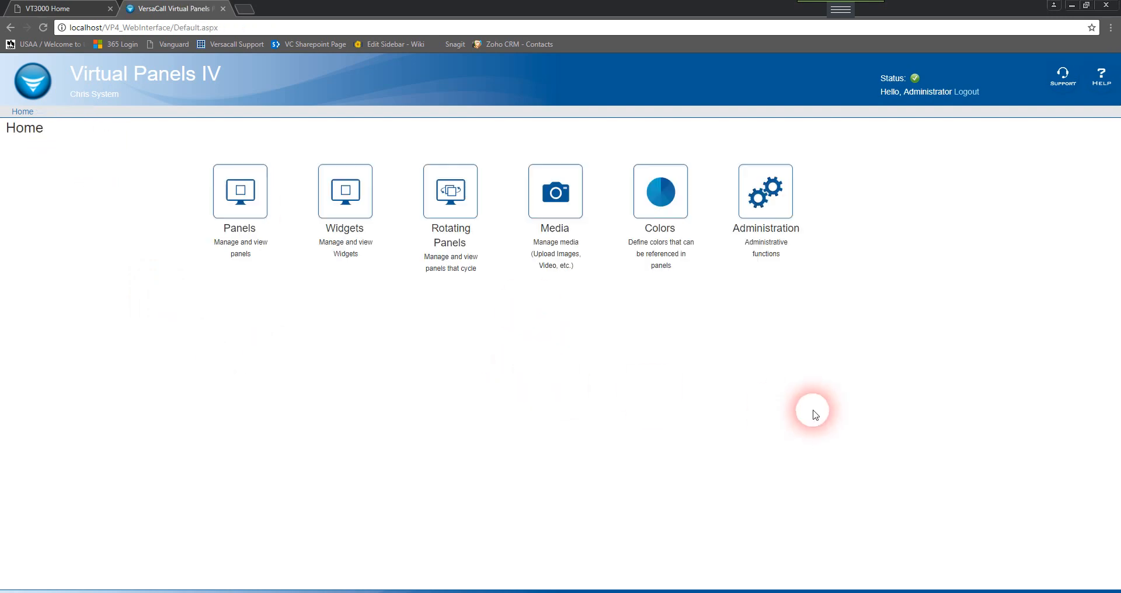
Start a new media upload named Logo and choose the VersaCall logo image from the Desktop
click(590, 263)
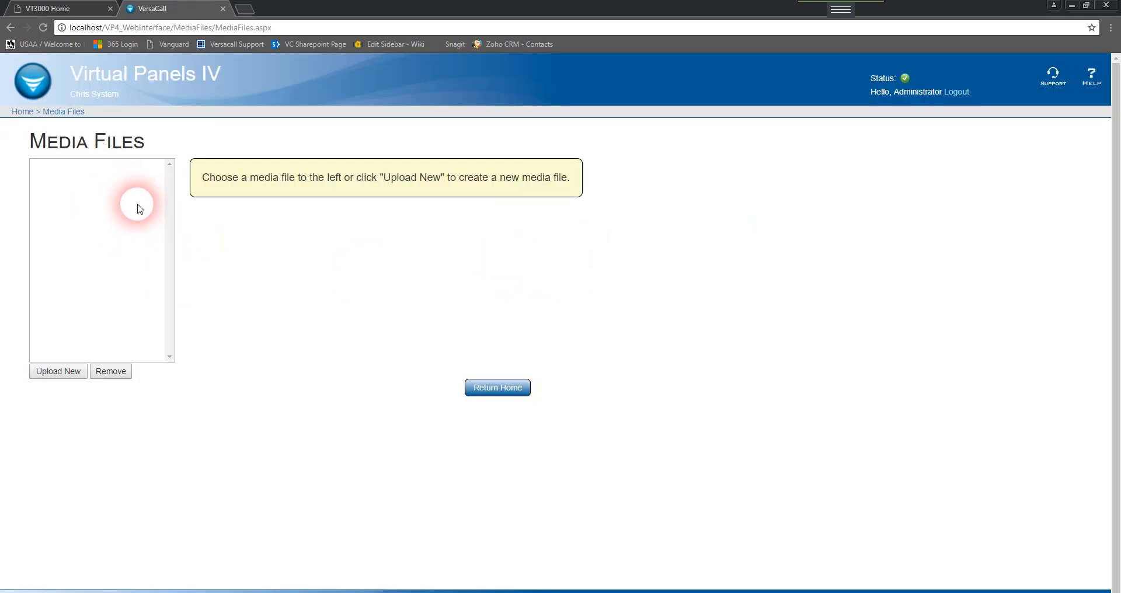
click(59, 372)
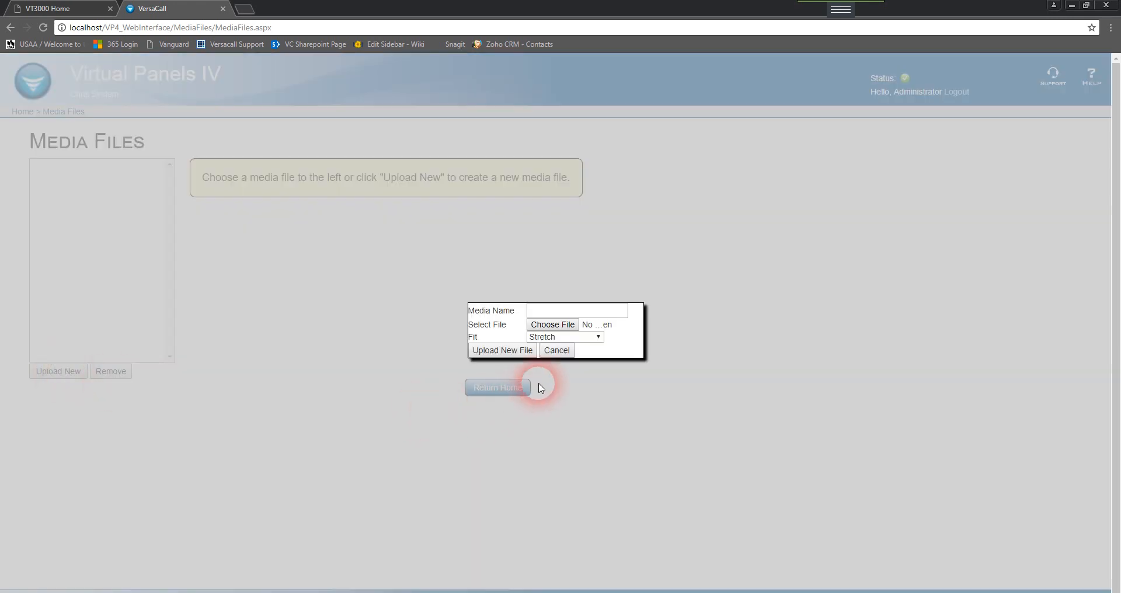
click(573, 309)
text(Logo)
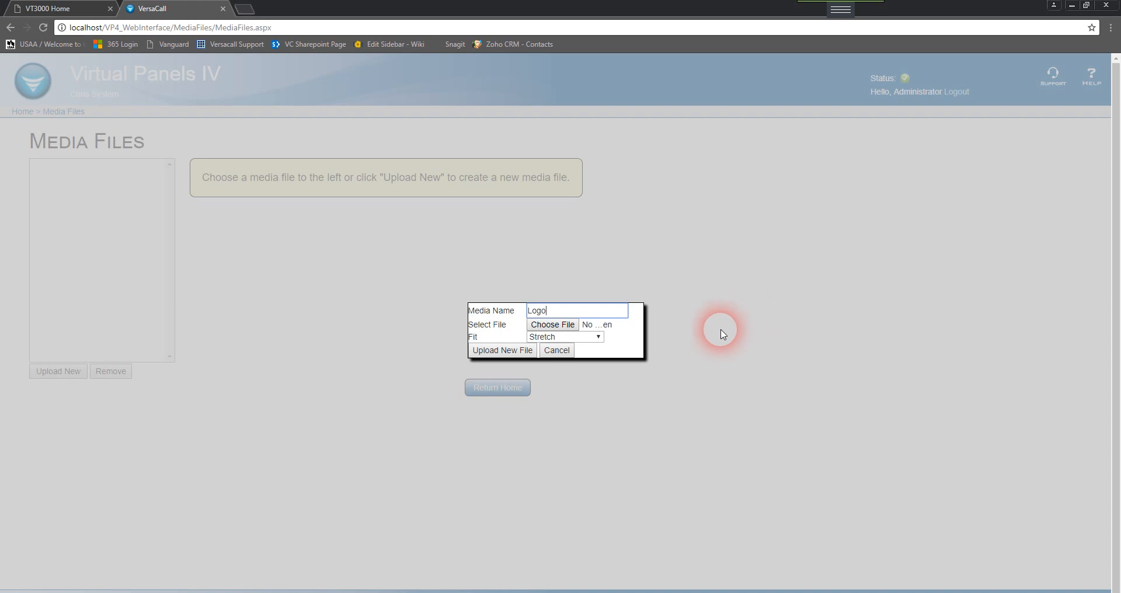
click(559, 331)
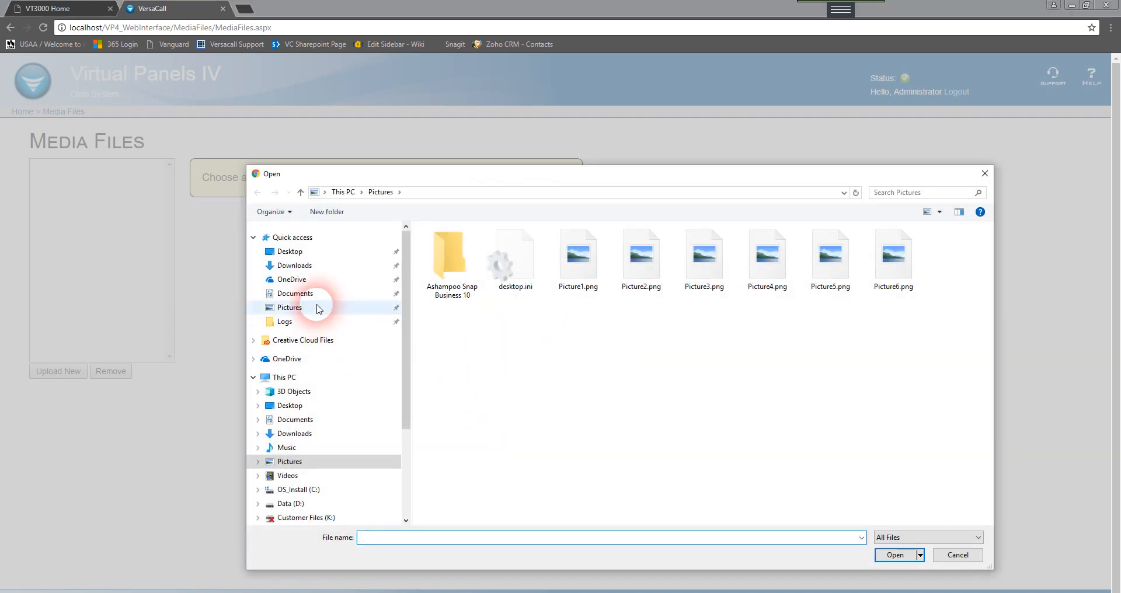
click(305, 258)
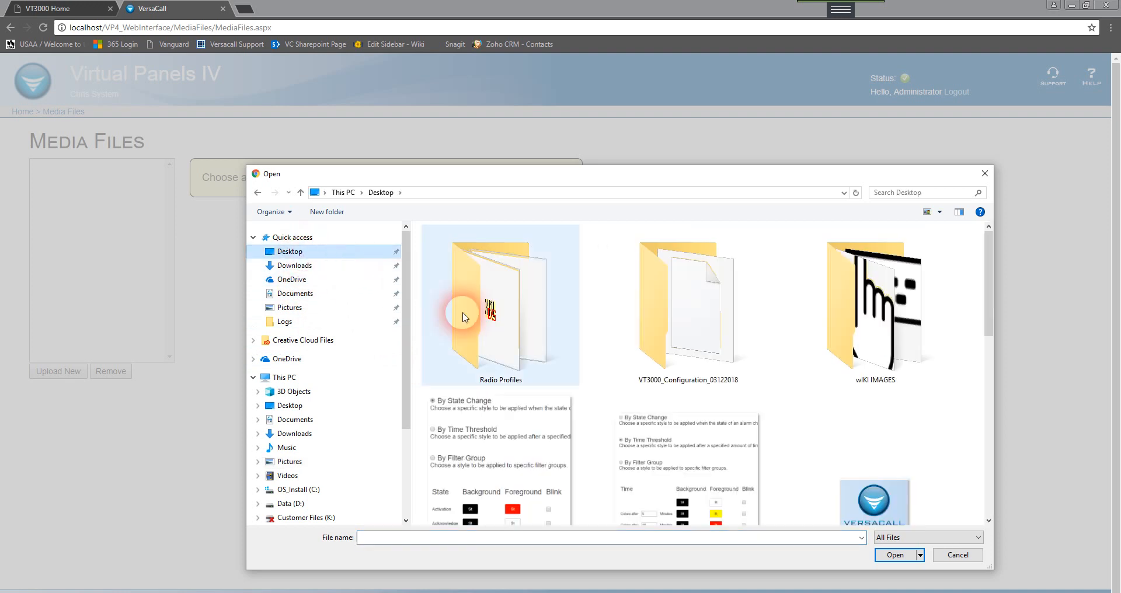
scroll(914, 473, down, 1)
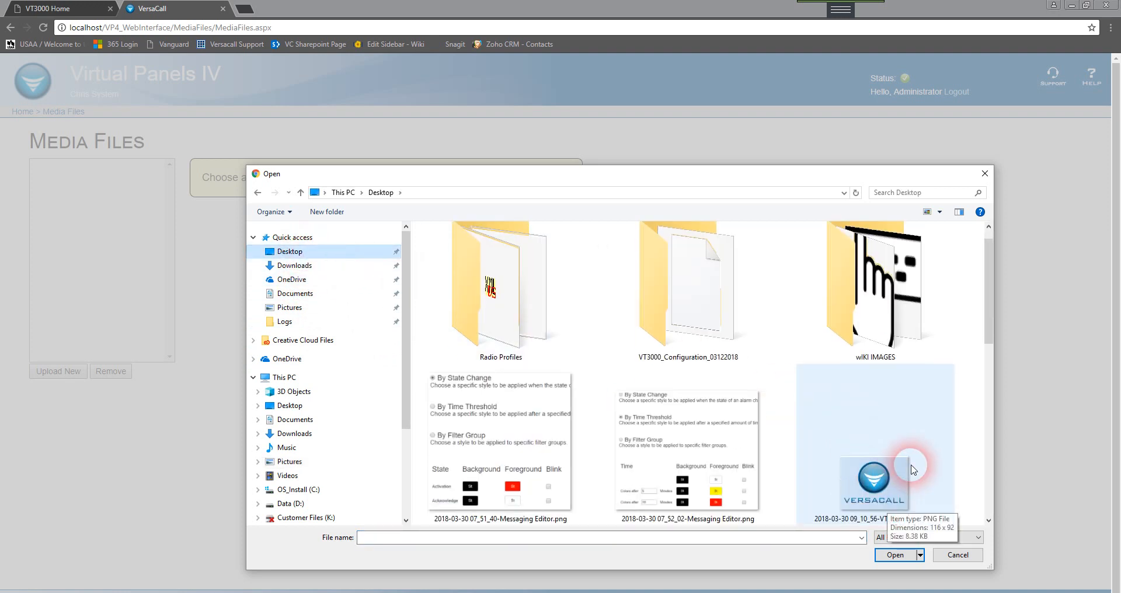
double_click(886, 490)
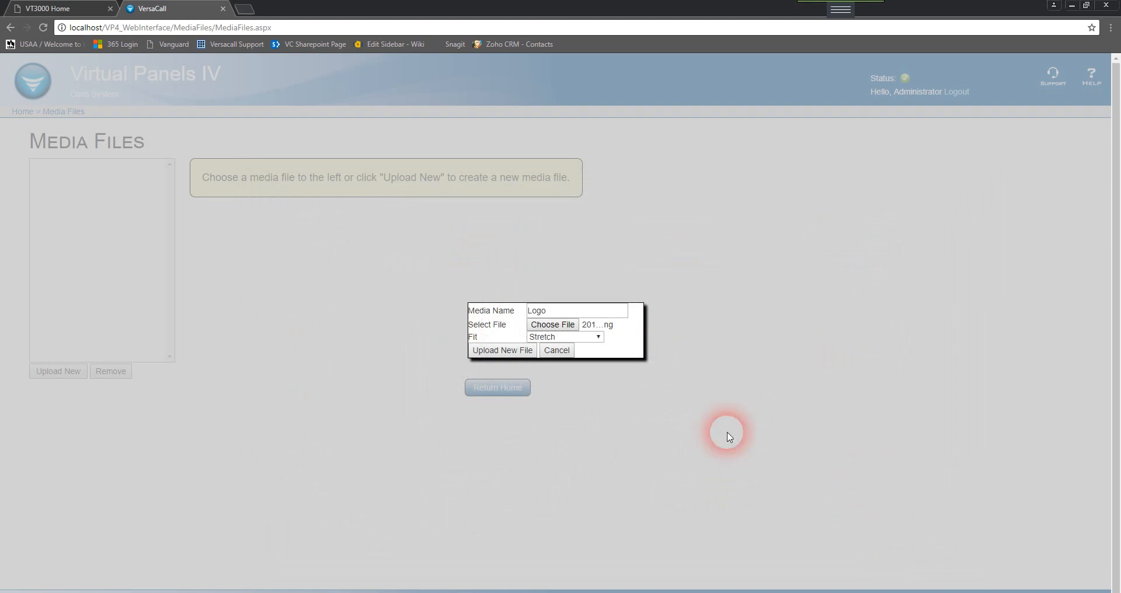
Set the Logo media's fit to KeepAspectRatio and upload the file
click(587, 341)
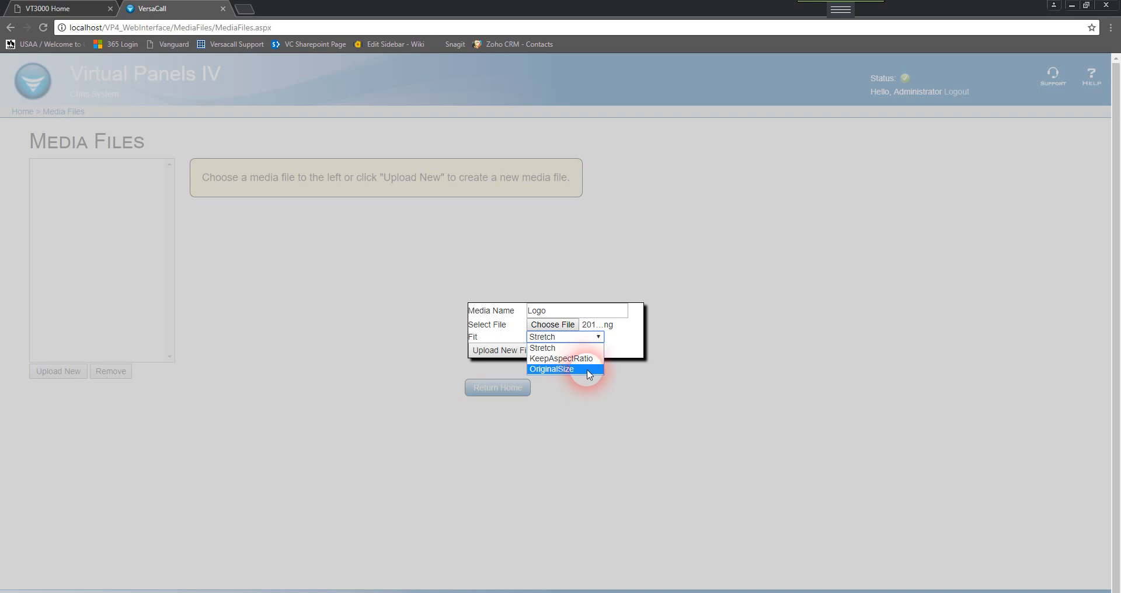
click(566, 359)
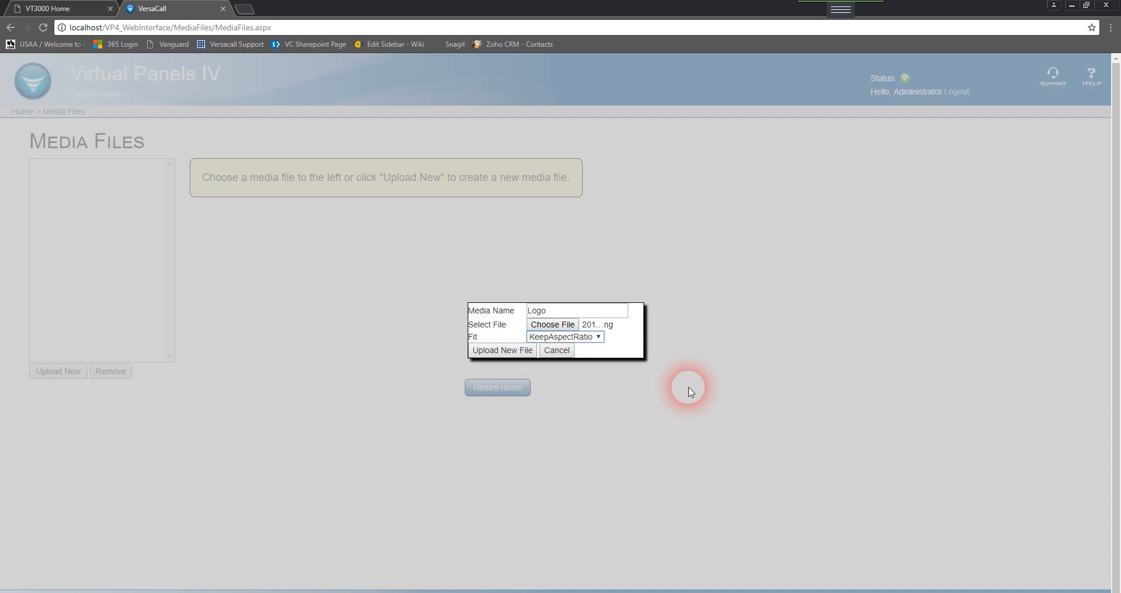
click(513, 357)
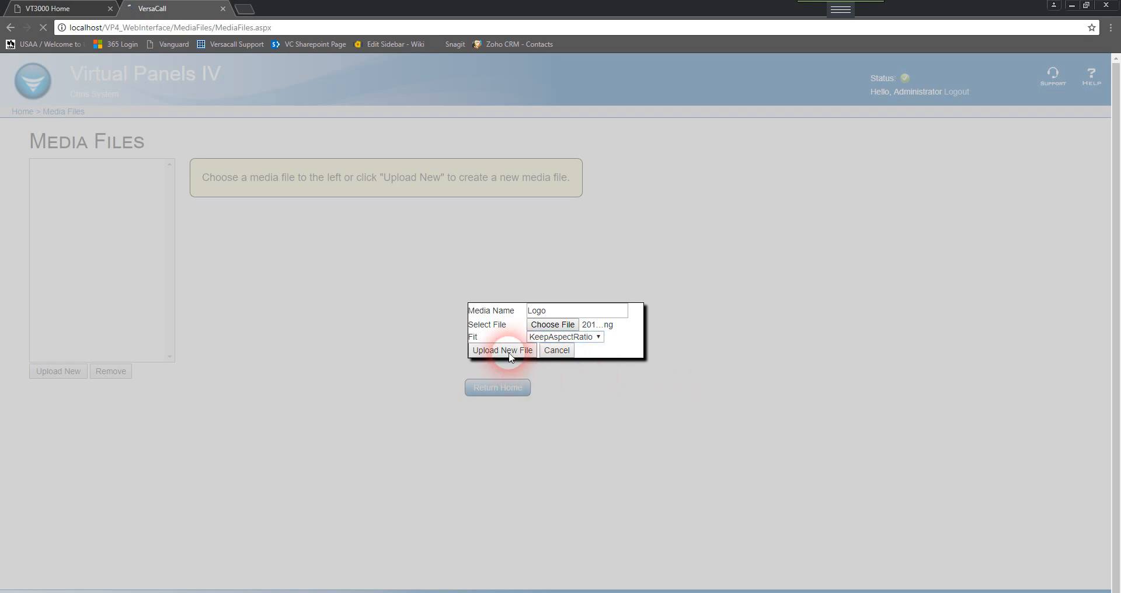
Open the Logo media file's details and open then cancel uploading a new version
click(41, 177)
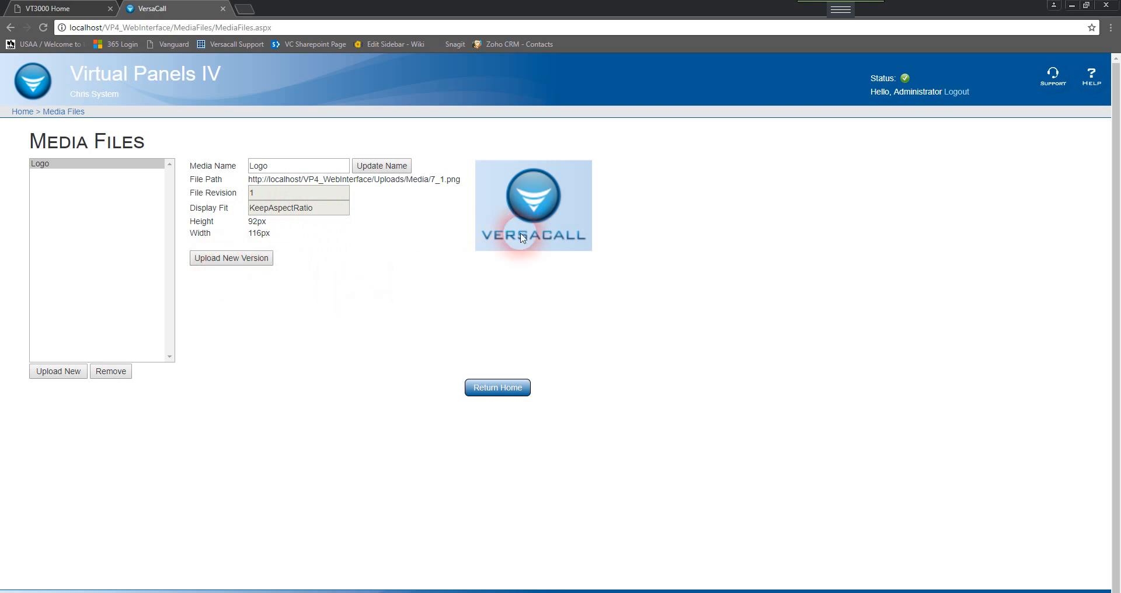
click(232, 261)
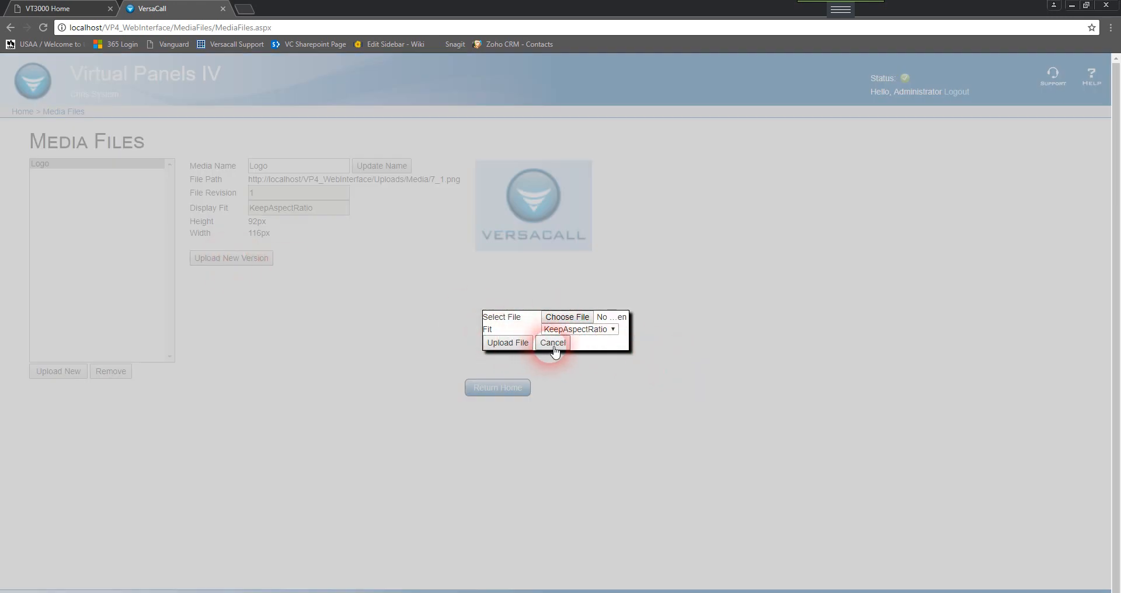
click(550, 344)
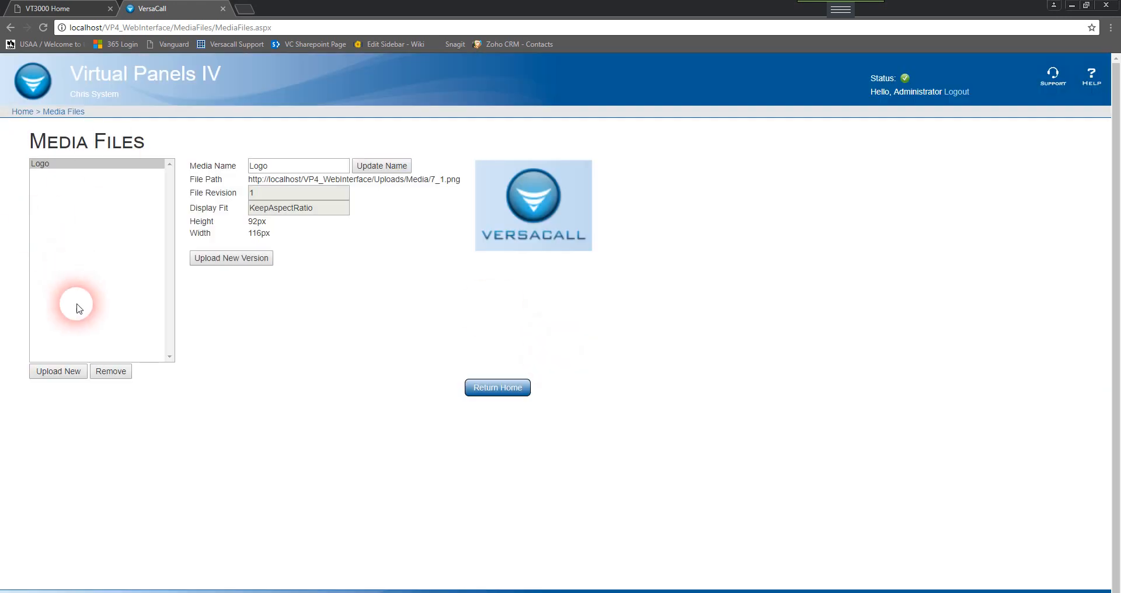
Start a new media upload named Picture 1 and choose Picture1.png from the Pictures folder
click(78, 373)
click(554, 309)
text(Picture 1)
click(559, 326)
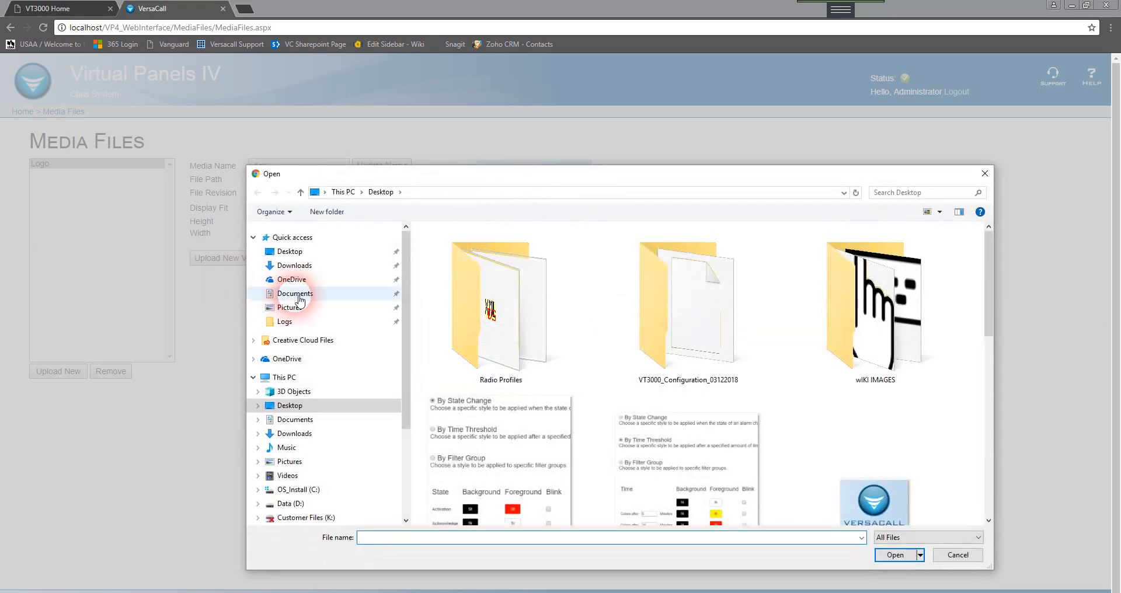
click(286, 307)
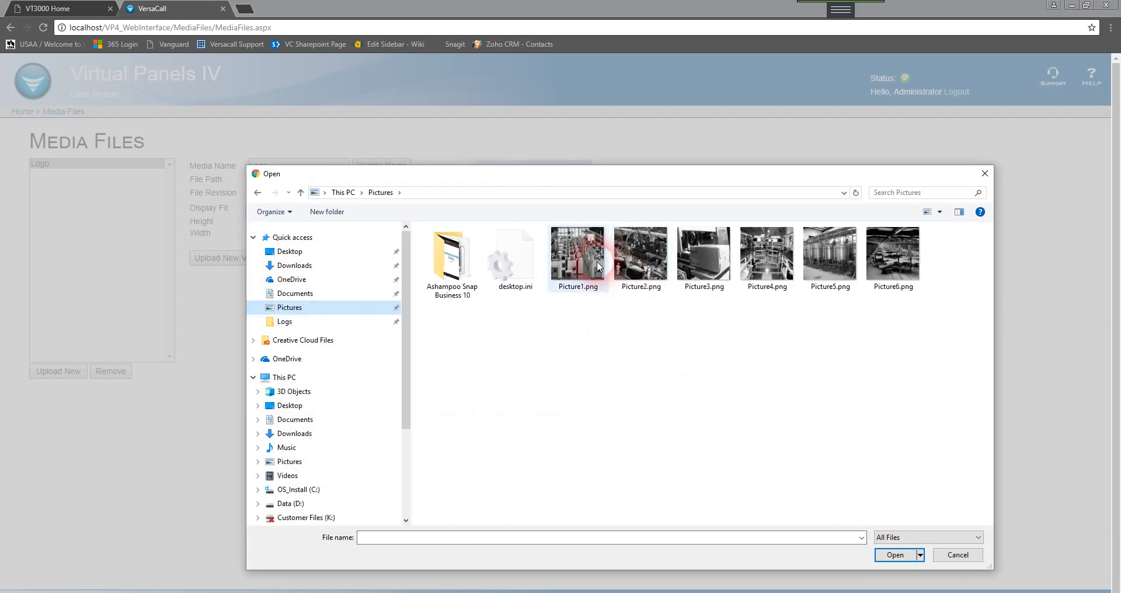
double_click(598, 267)
Set the Picture 1 media's fit to KeepAspectRatio and upload the file
click(587, 338)
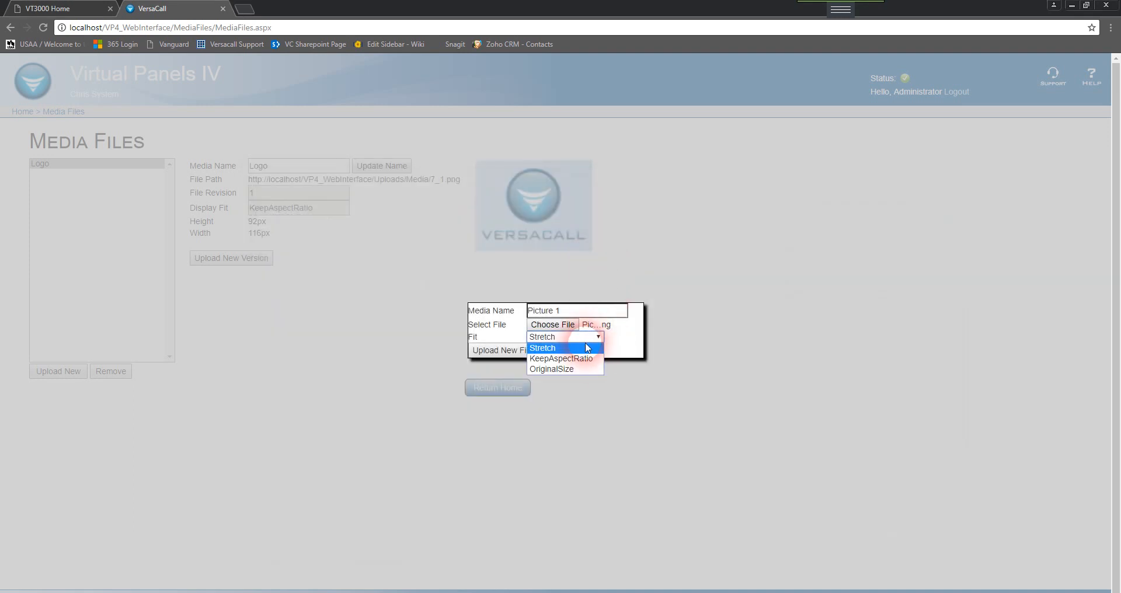
click(578, 358)
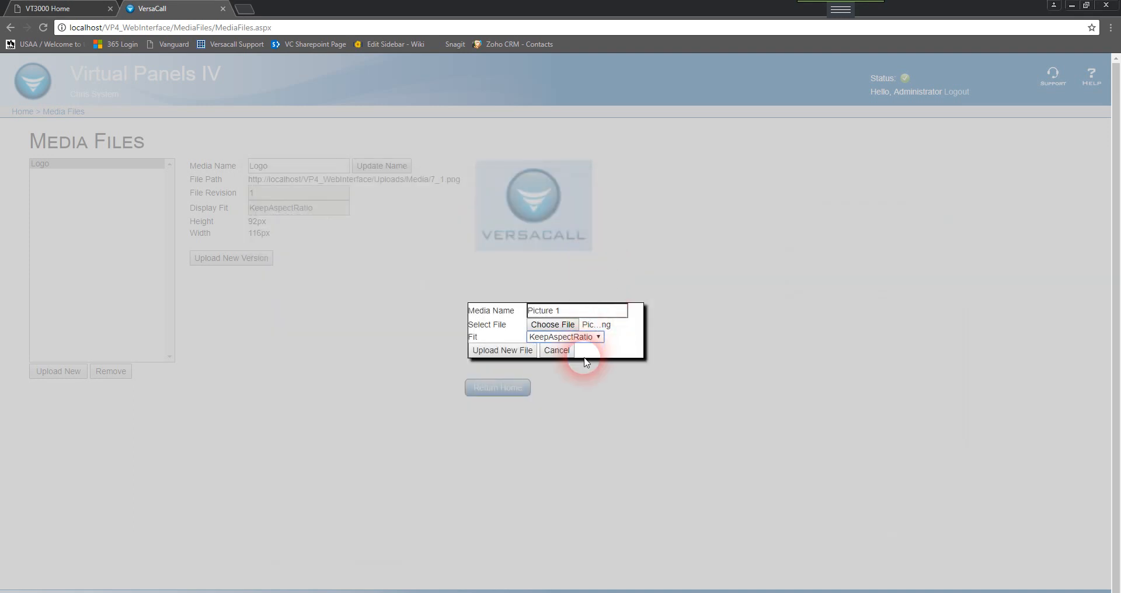
click(523, 354)
Select the Picture 1 media file to view its details, then return home
click(60, 188)
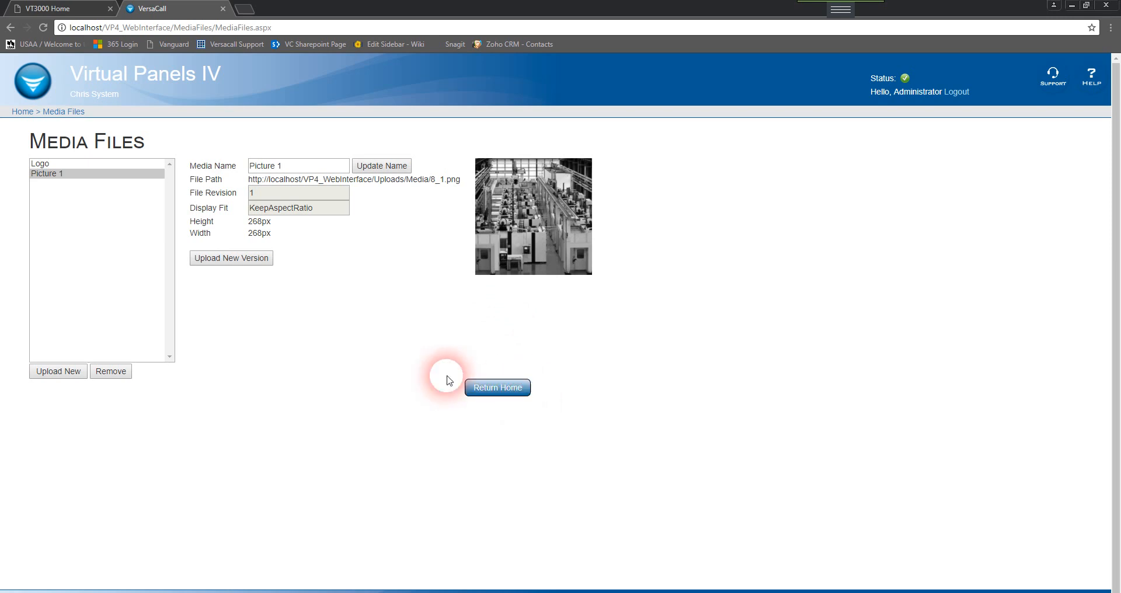
click(86, 177)
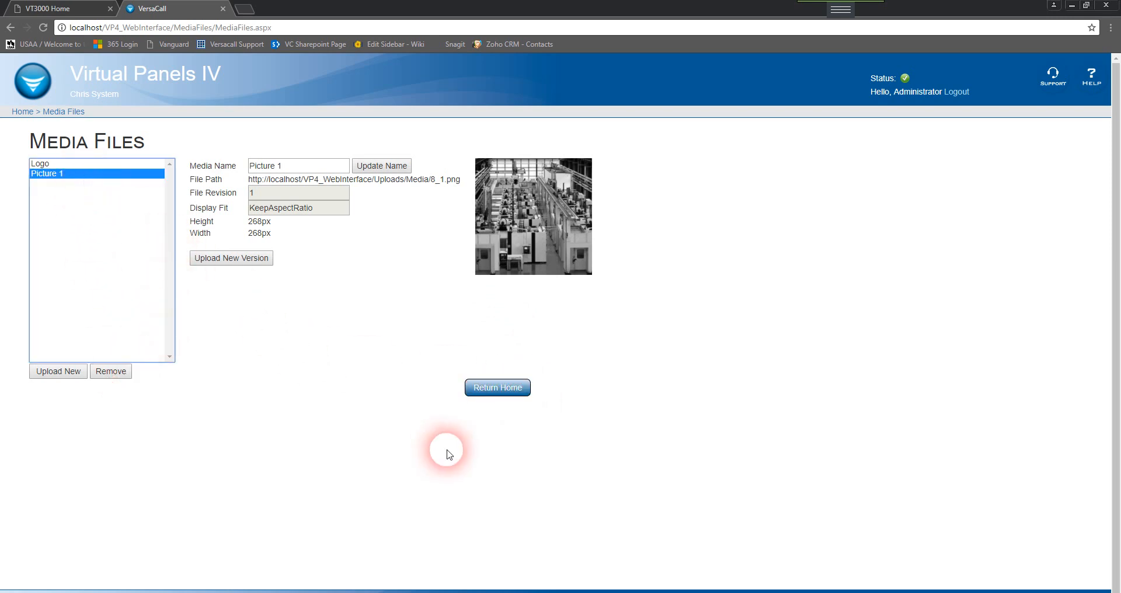
click(505, 394)
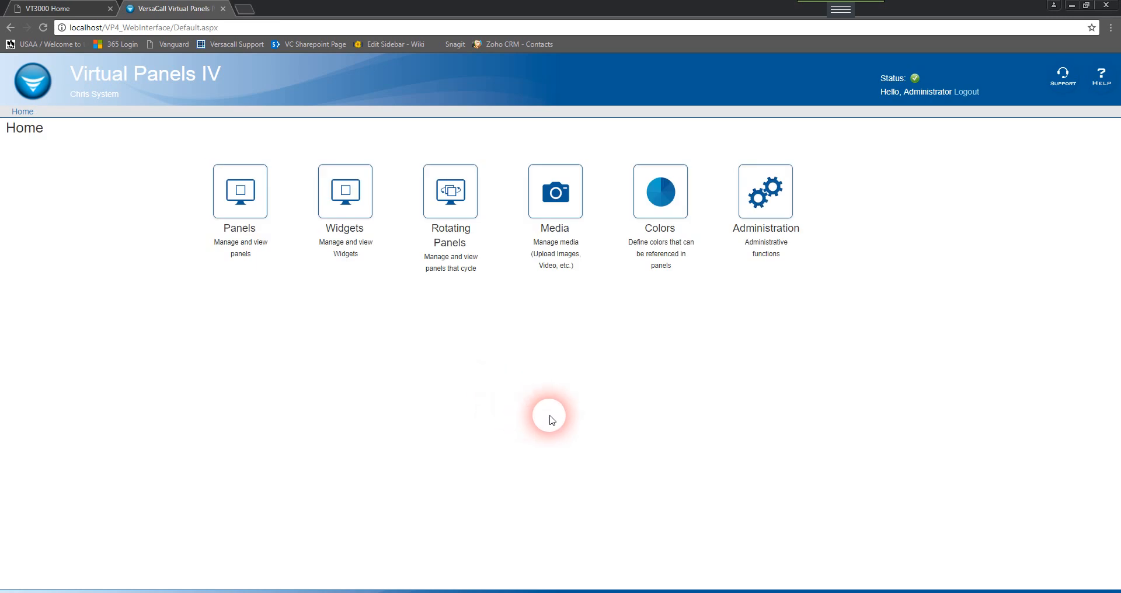
Open Panels and start adding a new Messaging Panel from the third page of panel types
click(273, 248)
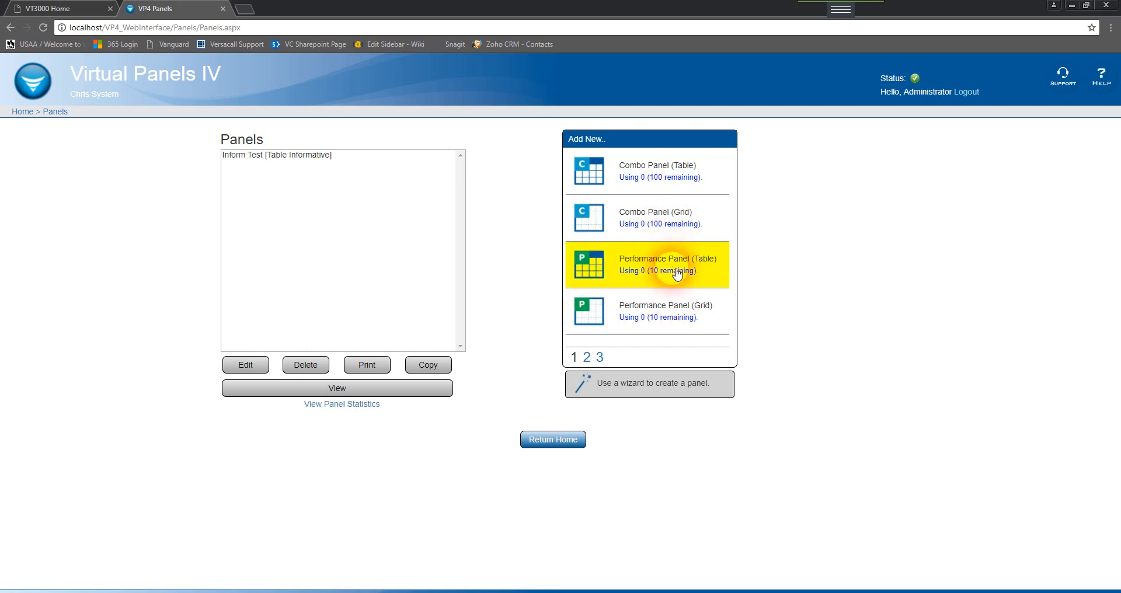
click(589, 358)
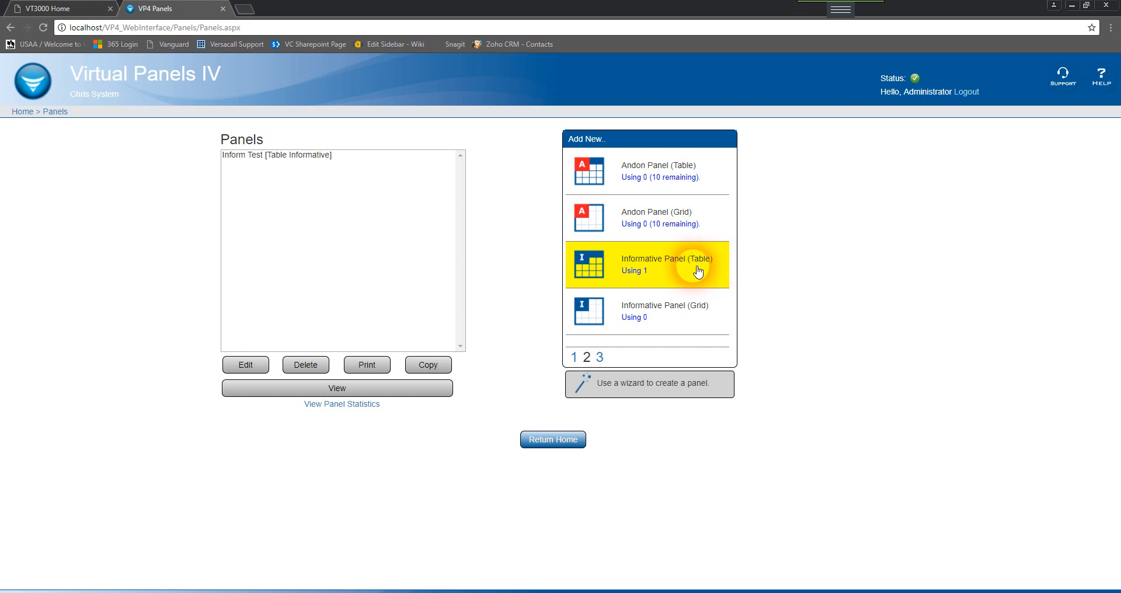
click(599, 357)
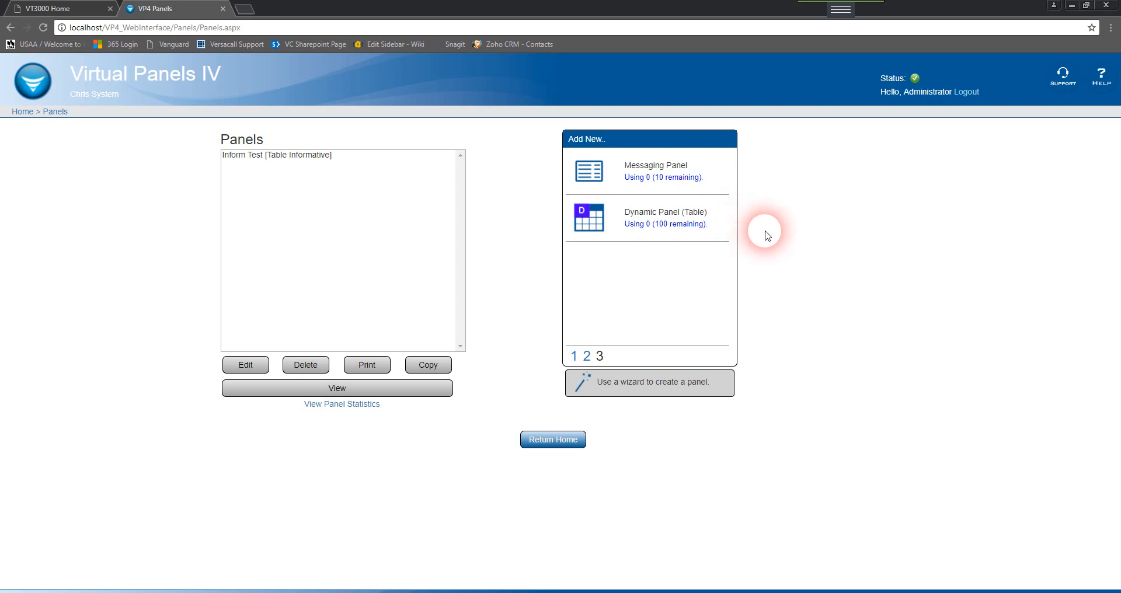
click(723, 183)
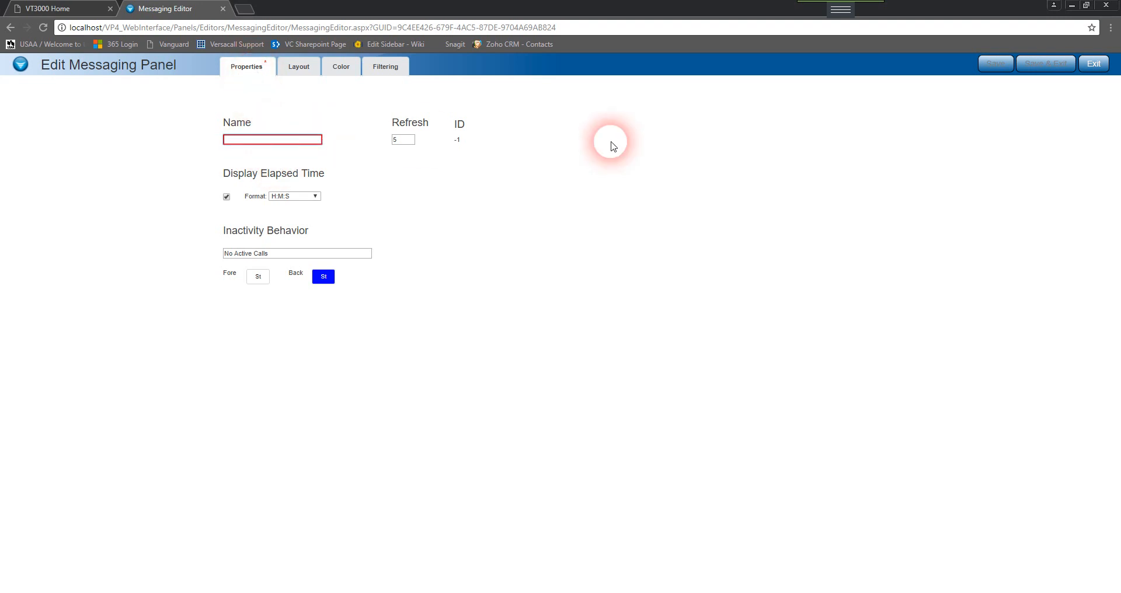
Name the new messaging panel Message Panel 1, keeping refresh 5 and the H:M:S elapsed time format
text(Mes)
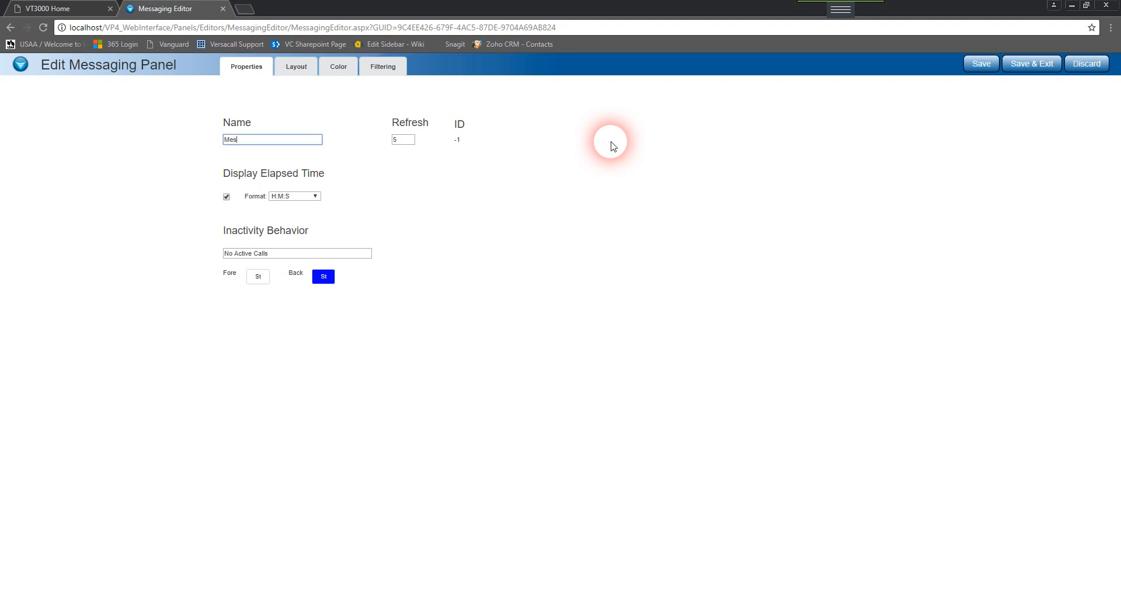
text(aage Panel 1)
drag(411, 142, 363, 142)
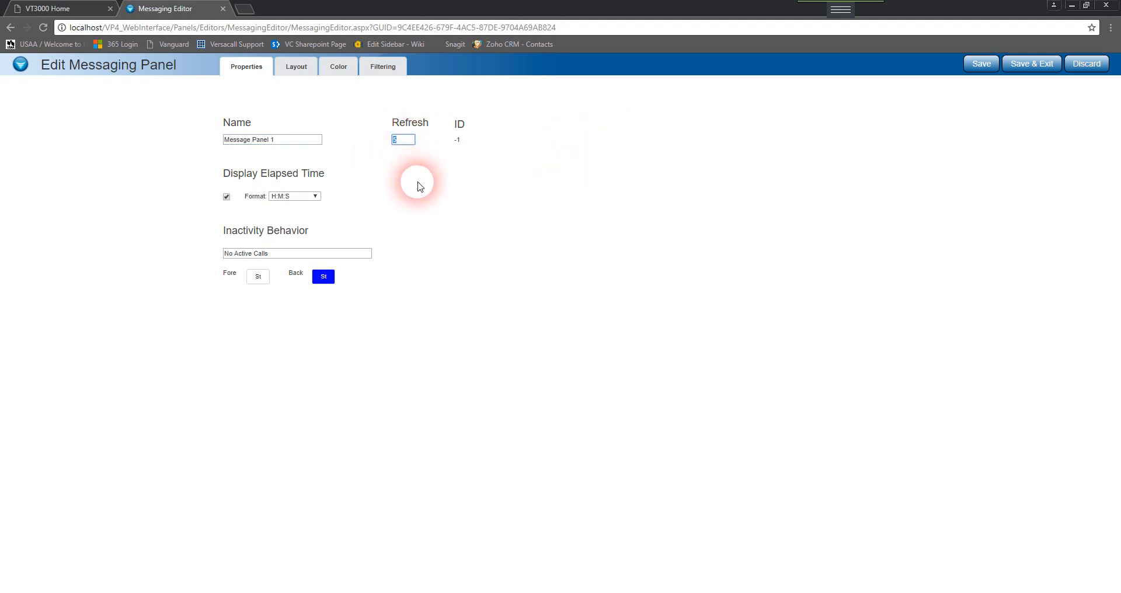
click(413, 147)
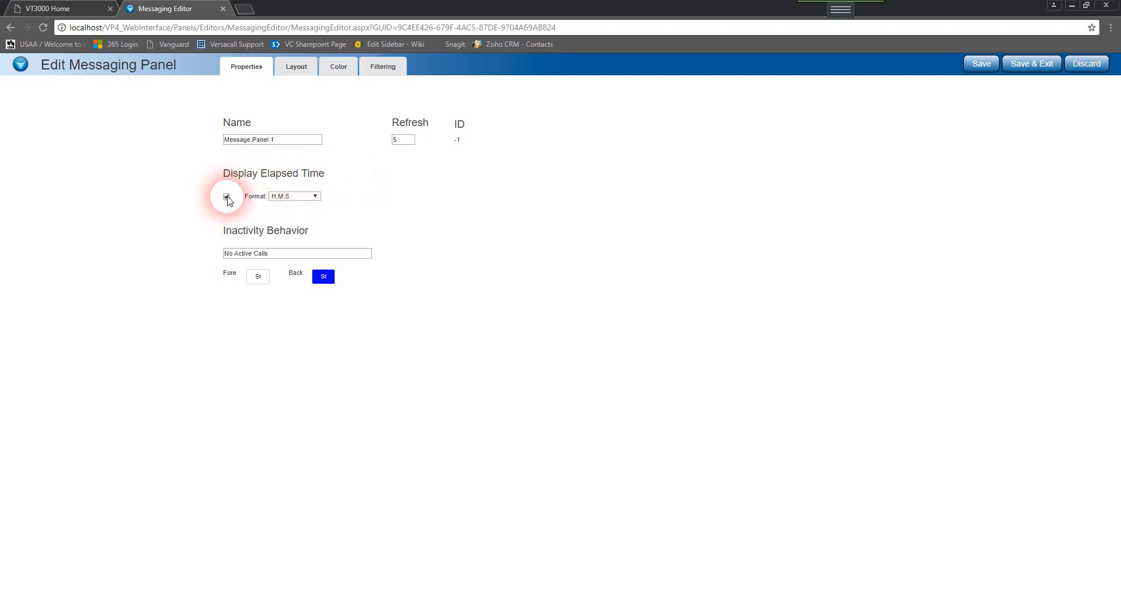
click(299, 199)
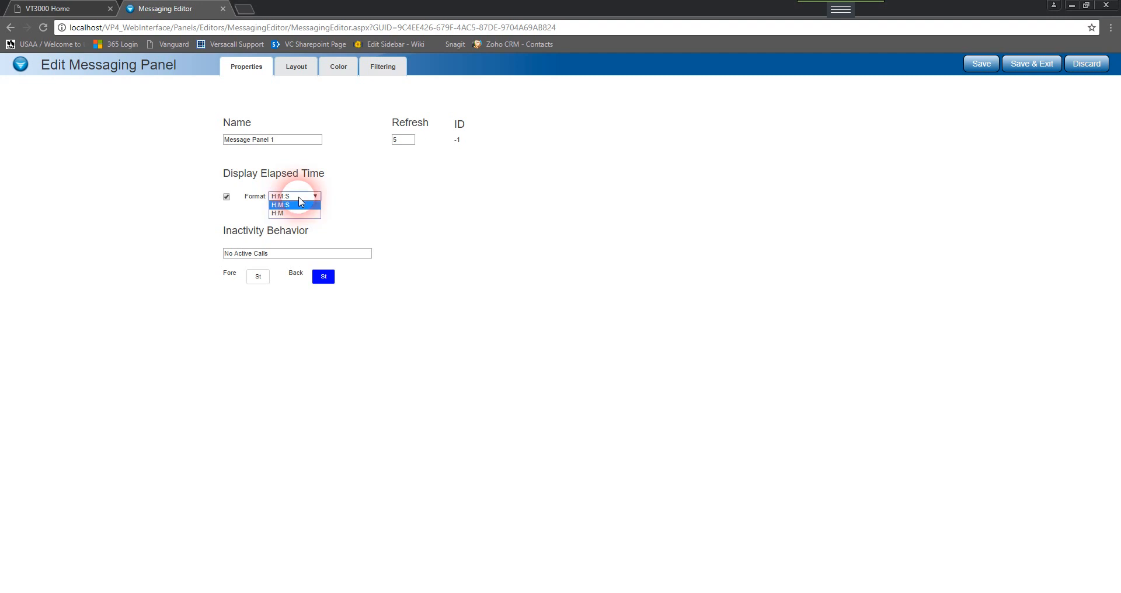
click(354, 219)
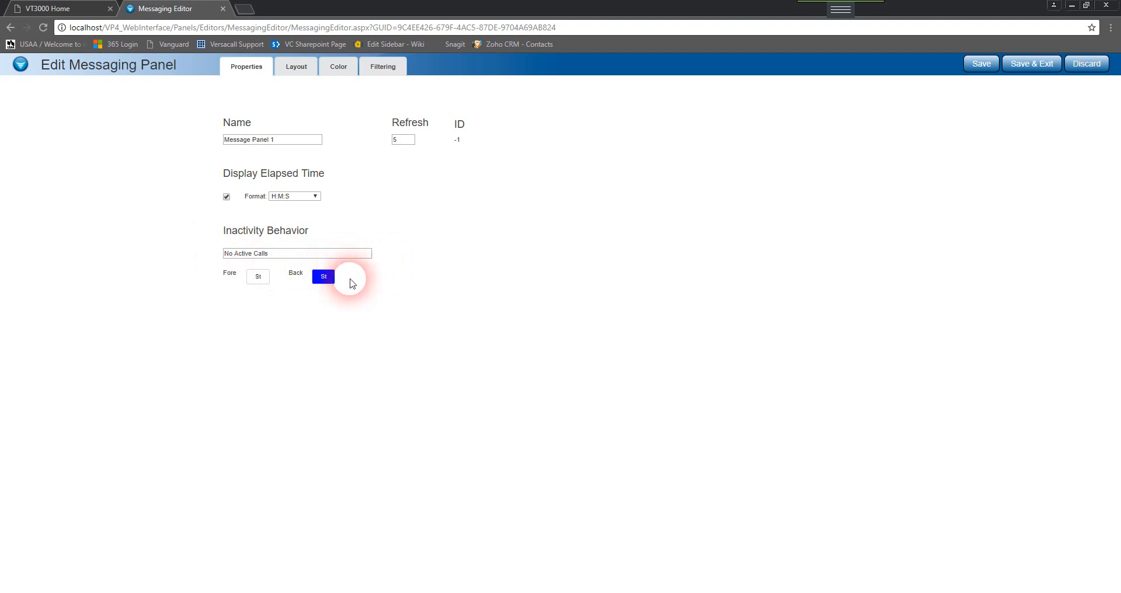
Try a custom #5DFFFF inactivity foreground color via the Defined and Custom color options, then cancel it
click(259, 280)
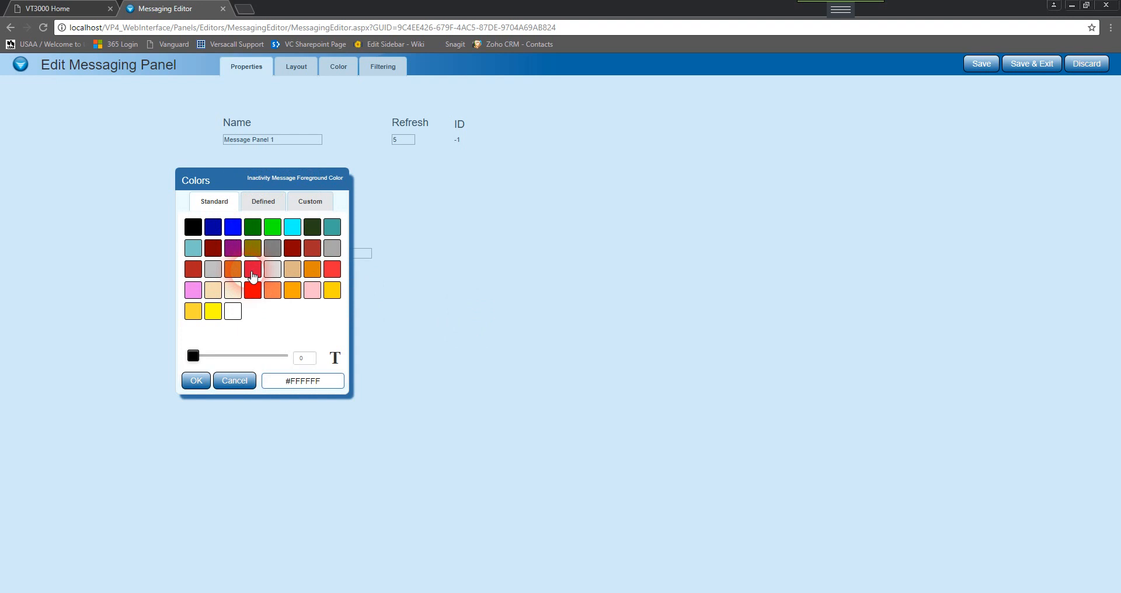
click(265, 205)
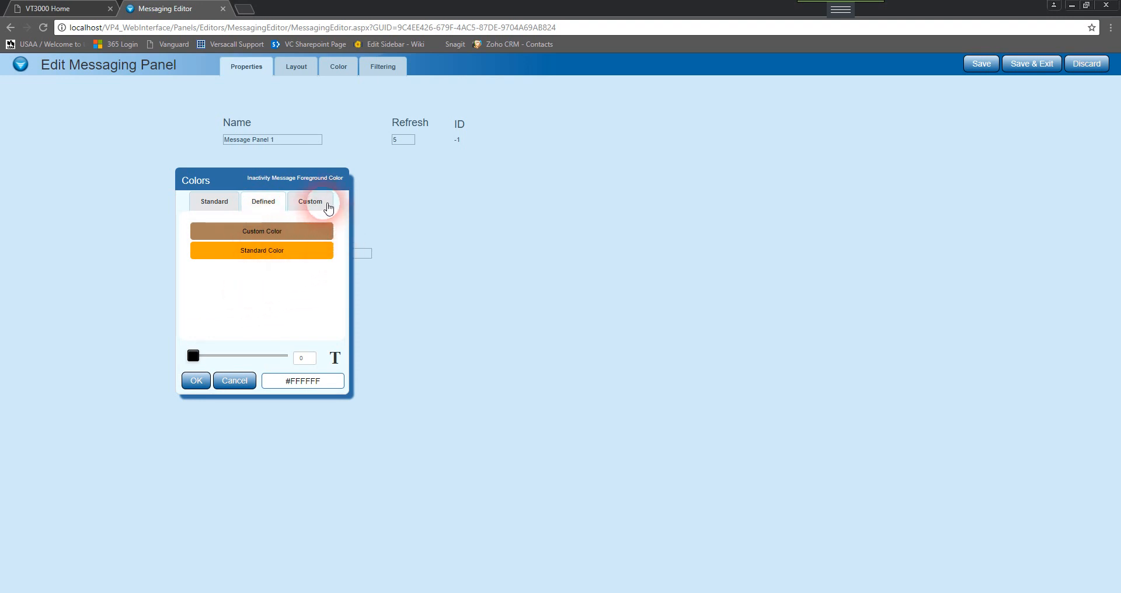
click(328, 208)
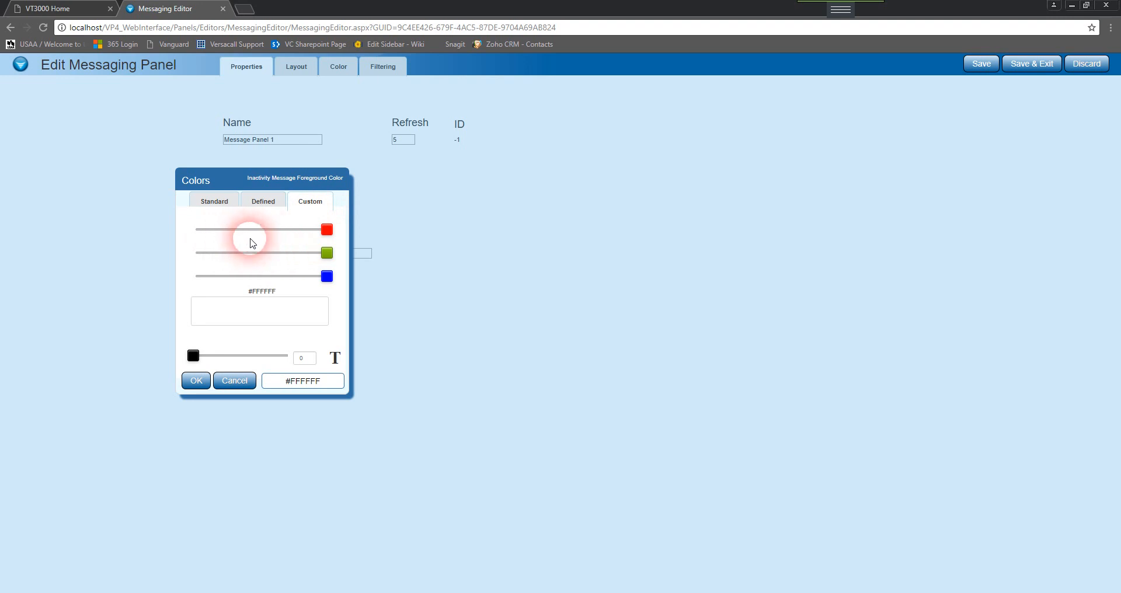
drag(327, 229, 244, 229)
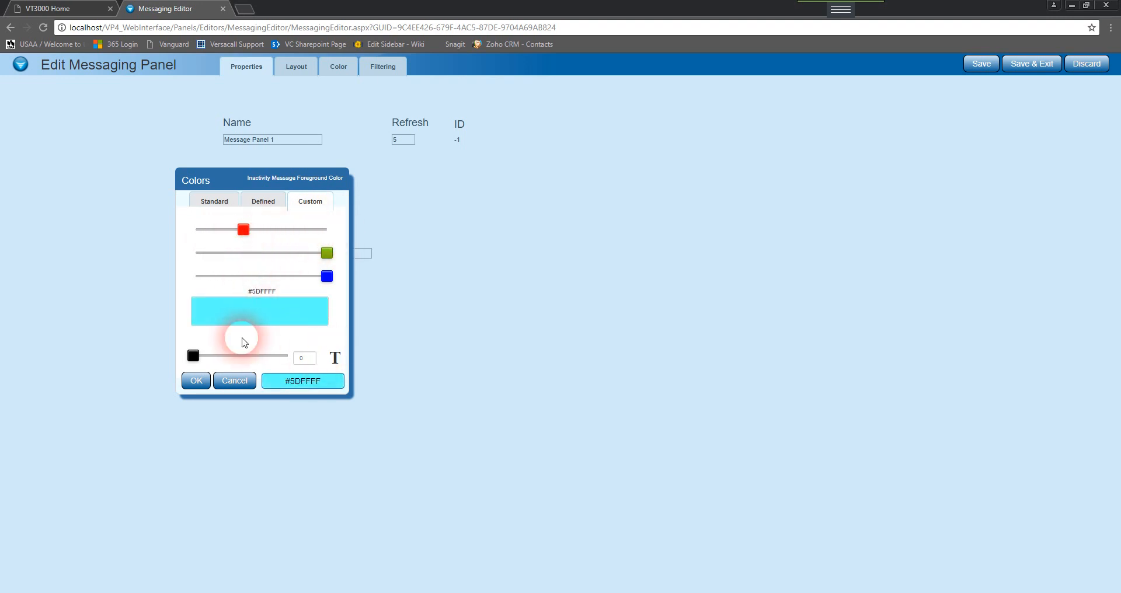
click(244, 391)
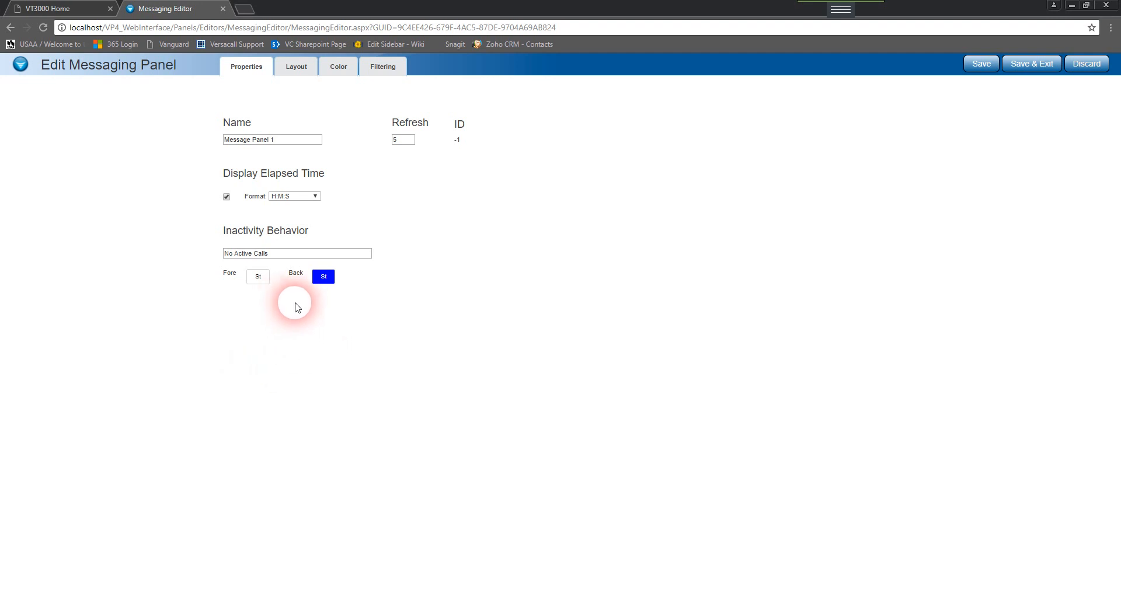
Open the panel's layout settings, keep the Arial font style, and set the font size to 4
click(296, 67)
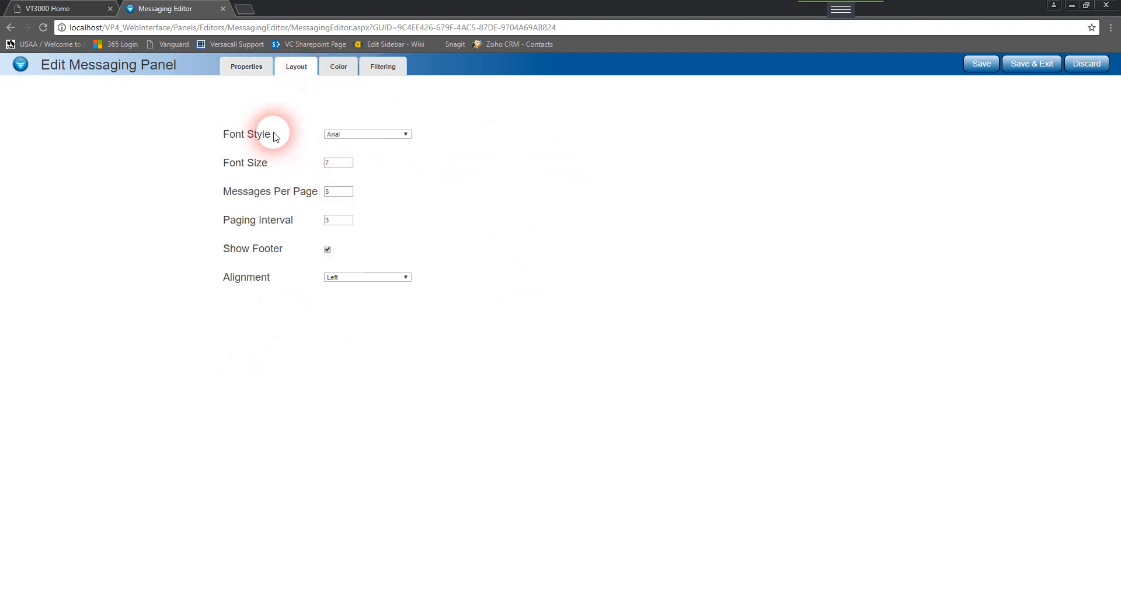
click(369, 139)
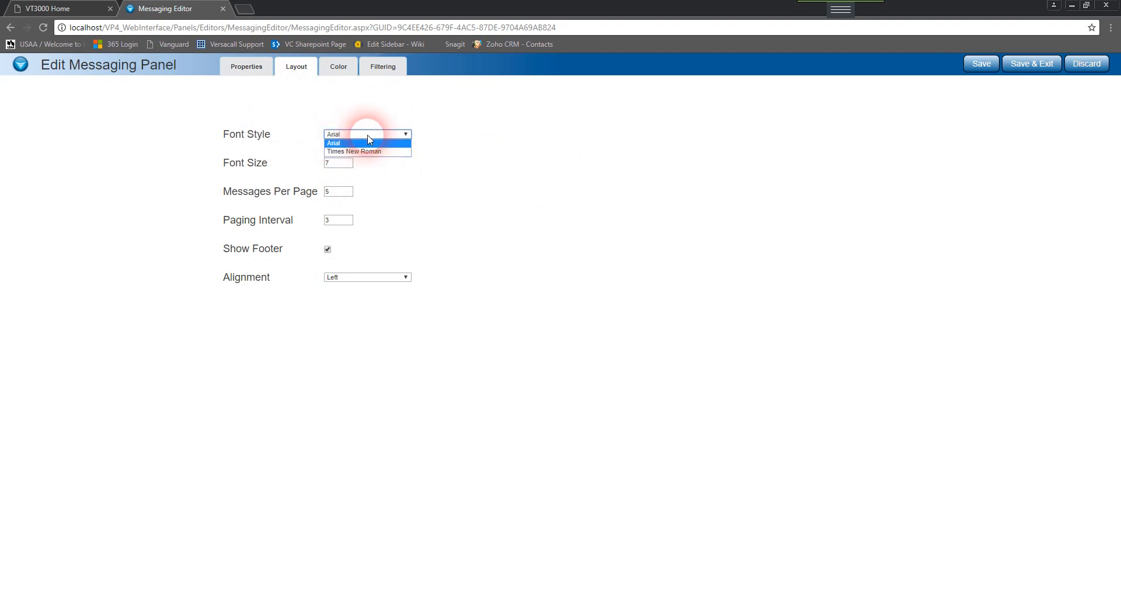
click(448, 156)
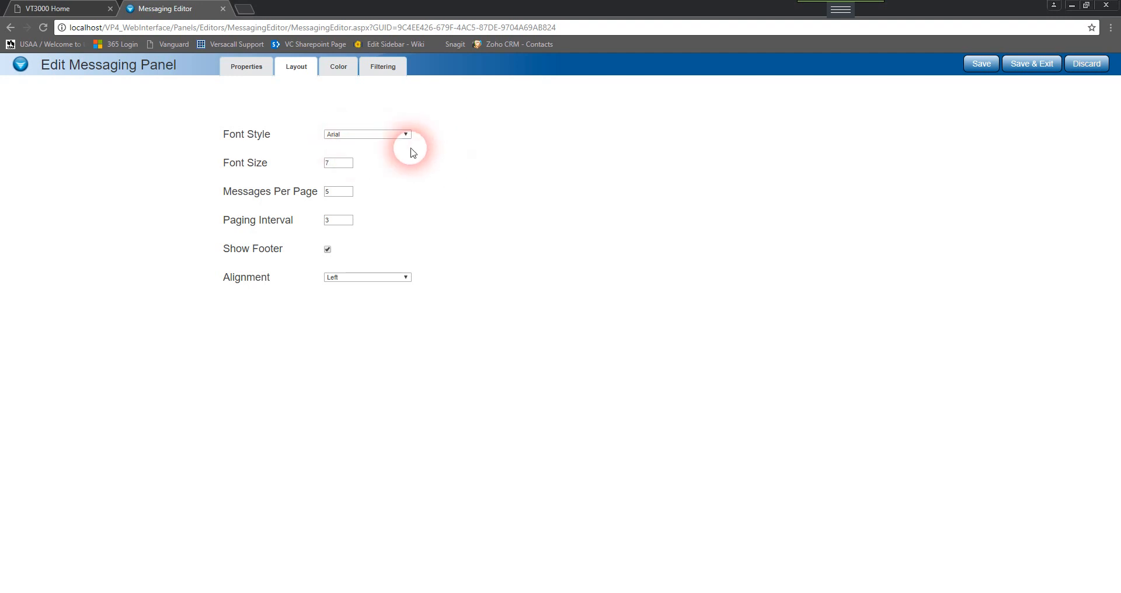
double_click(347, 171)
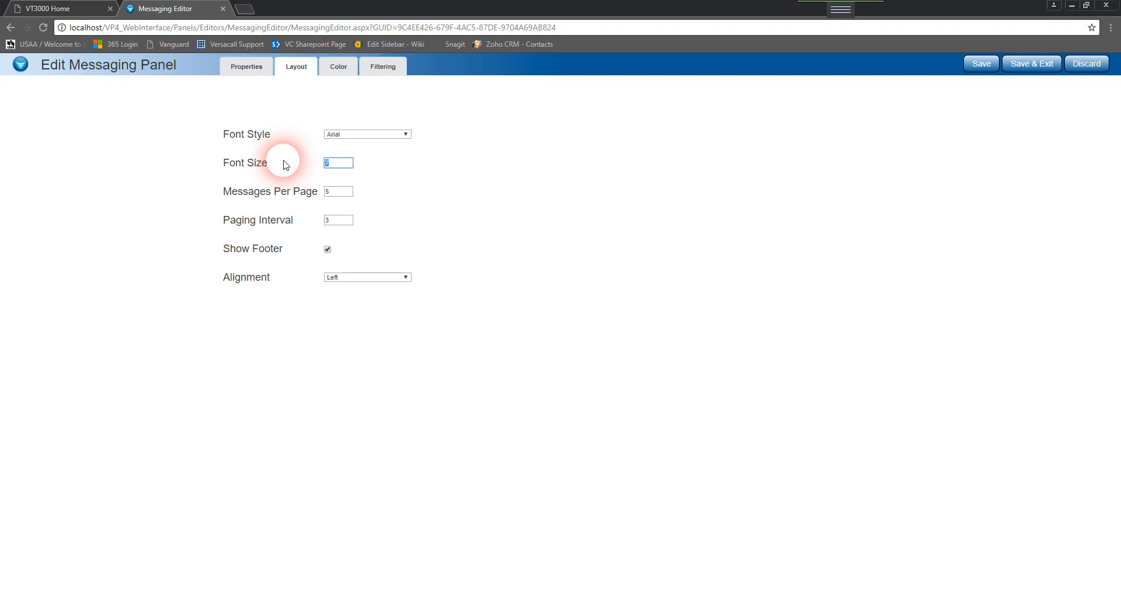
text(4)
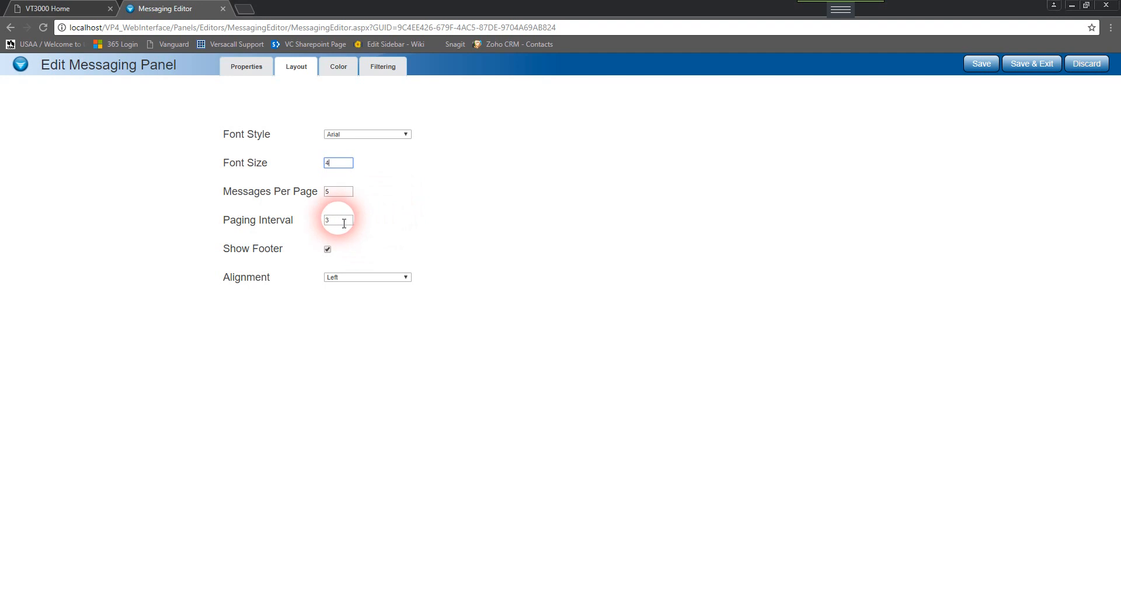
Set the paging interval to 5, keeping Show Footer checked and Left alignment
drag(344, 223, 321, 220)
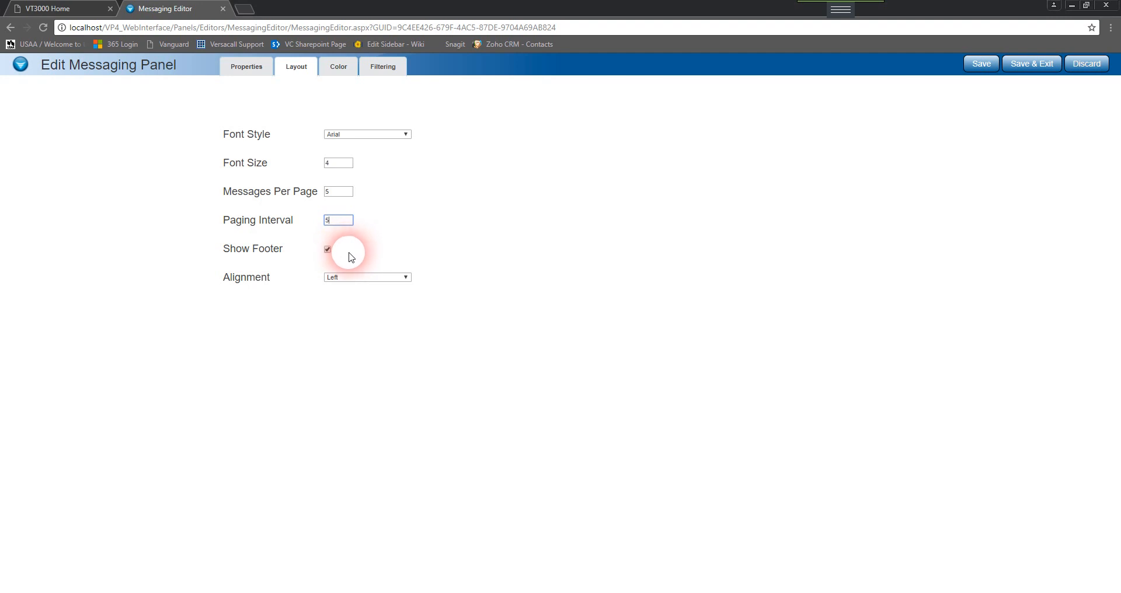
click(325, 250)
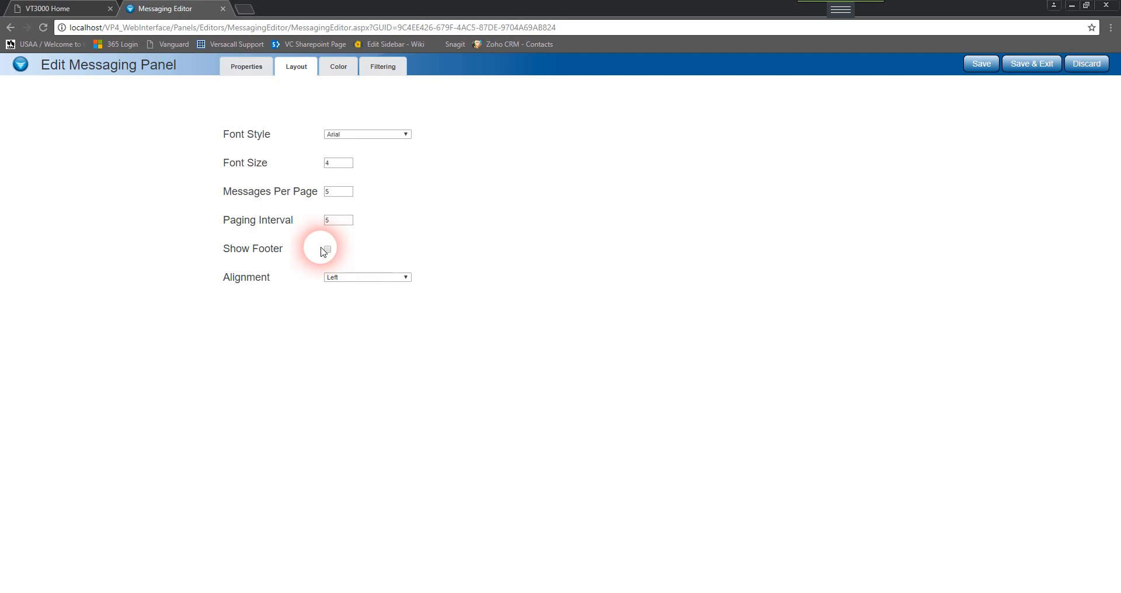
click(326, 250)
click(372, 277)
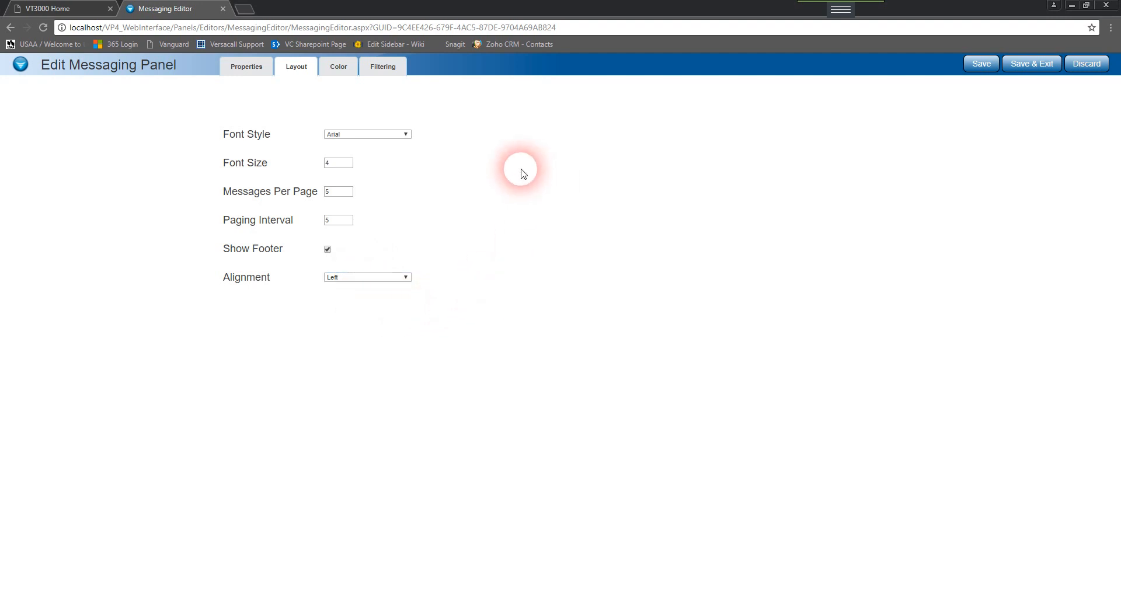
In the panel's color settings, enable blinking for the Activation state with a yellow #FFFF00 blink background
click(352, 72)
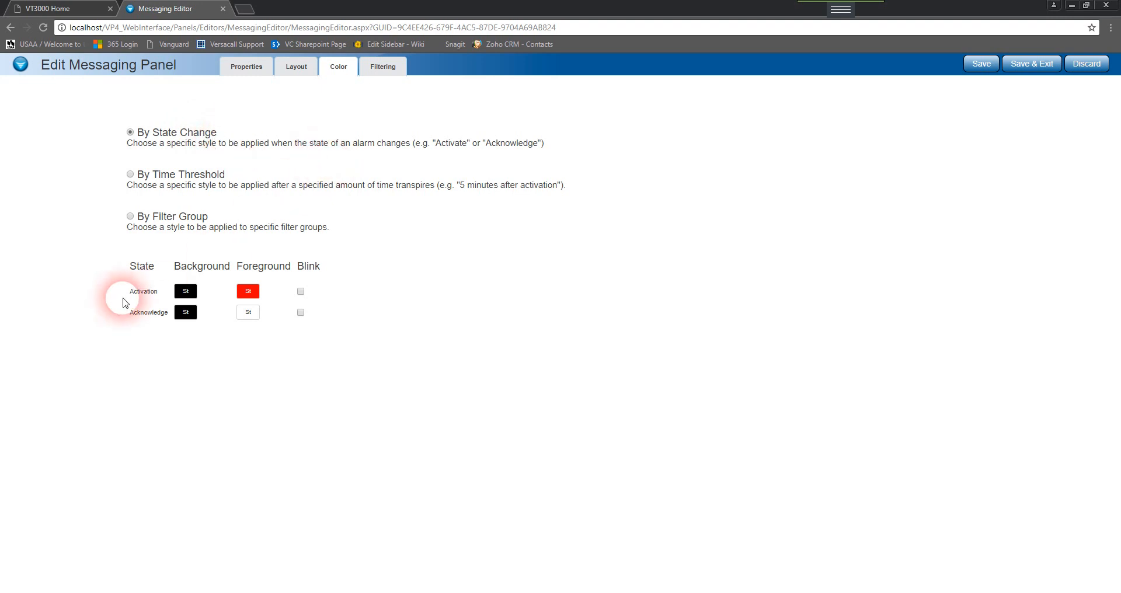
double_click(143, 292)
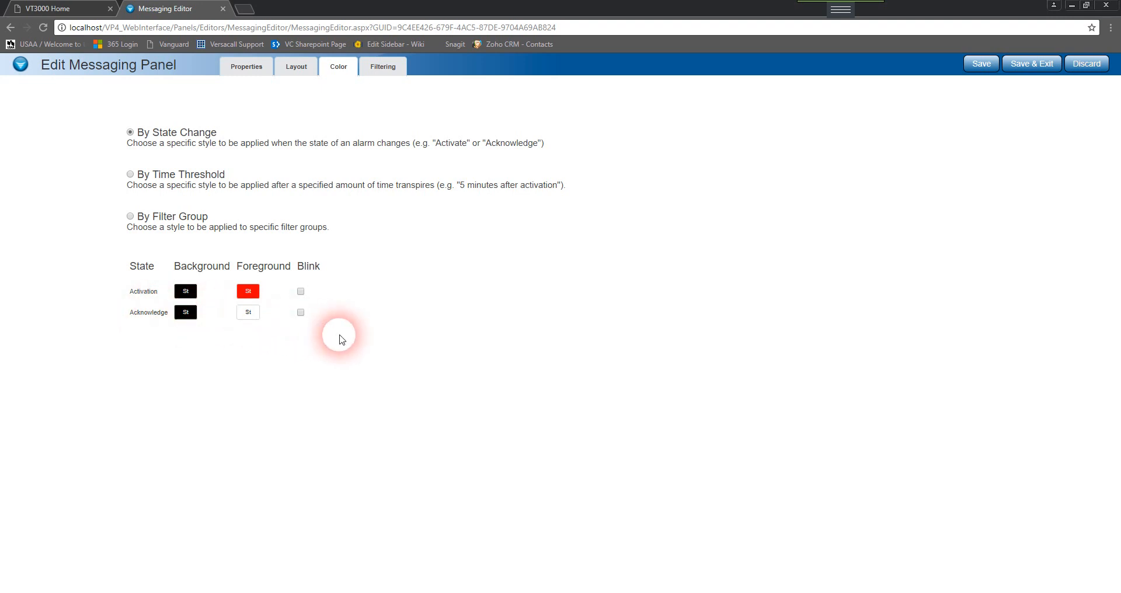
click(300, 292)
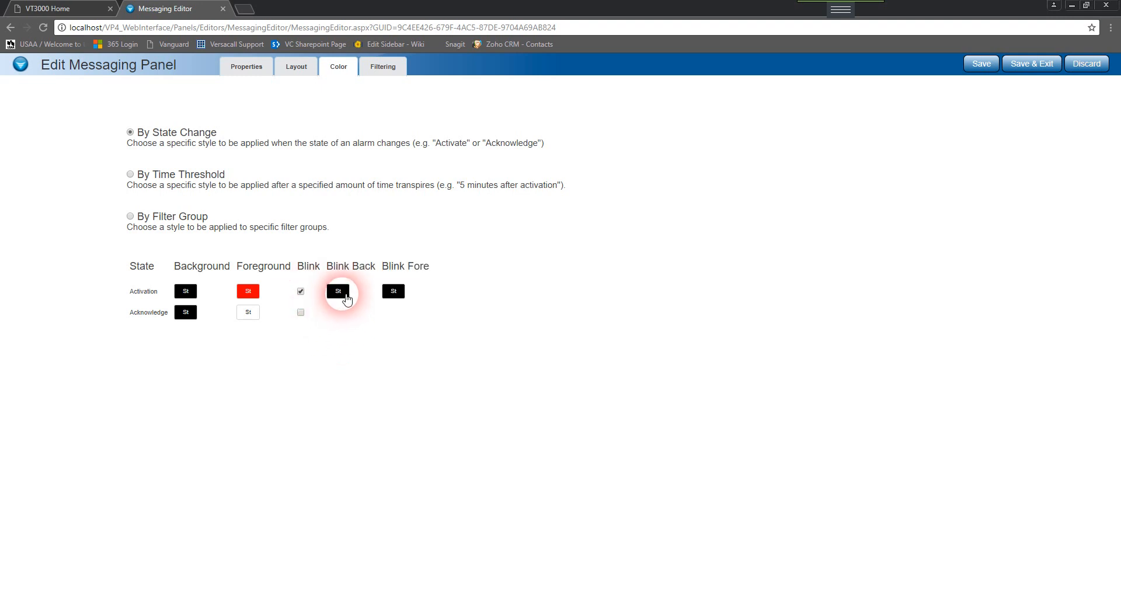
click(338, 291)
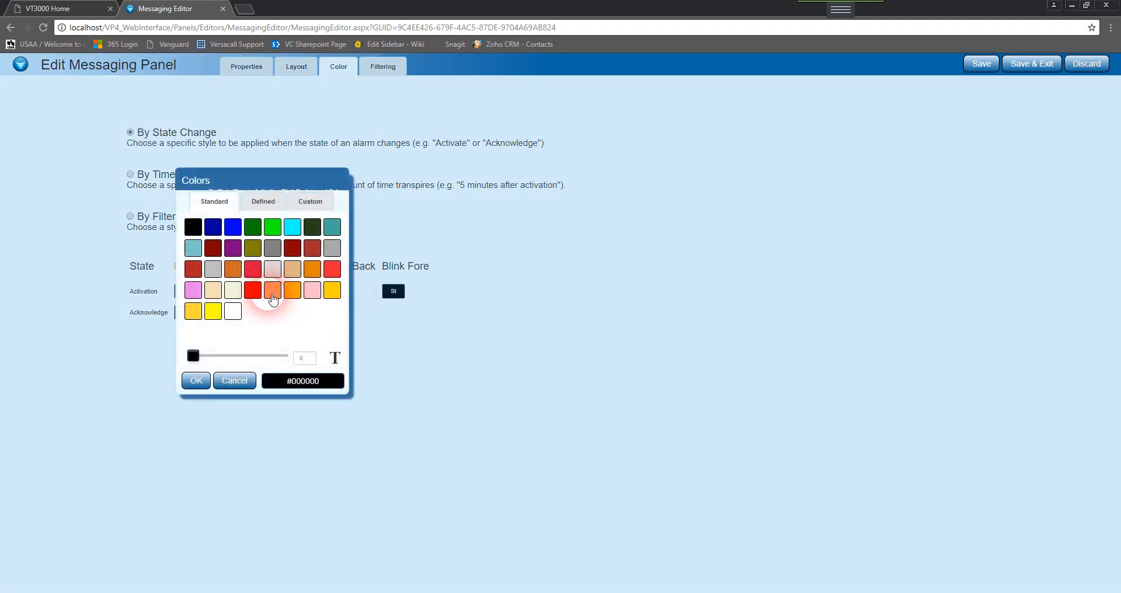
click(214, 313)
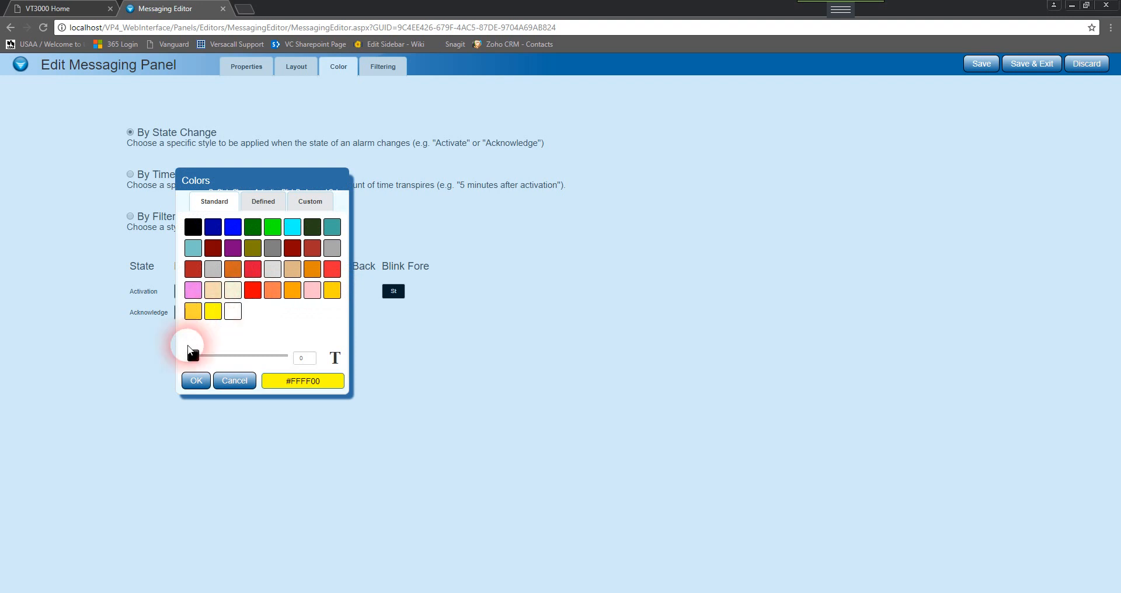
click(196, 381)
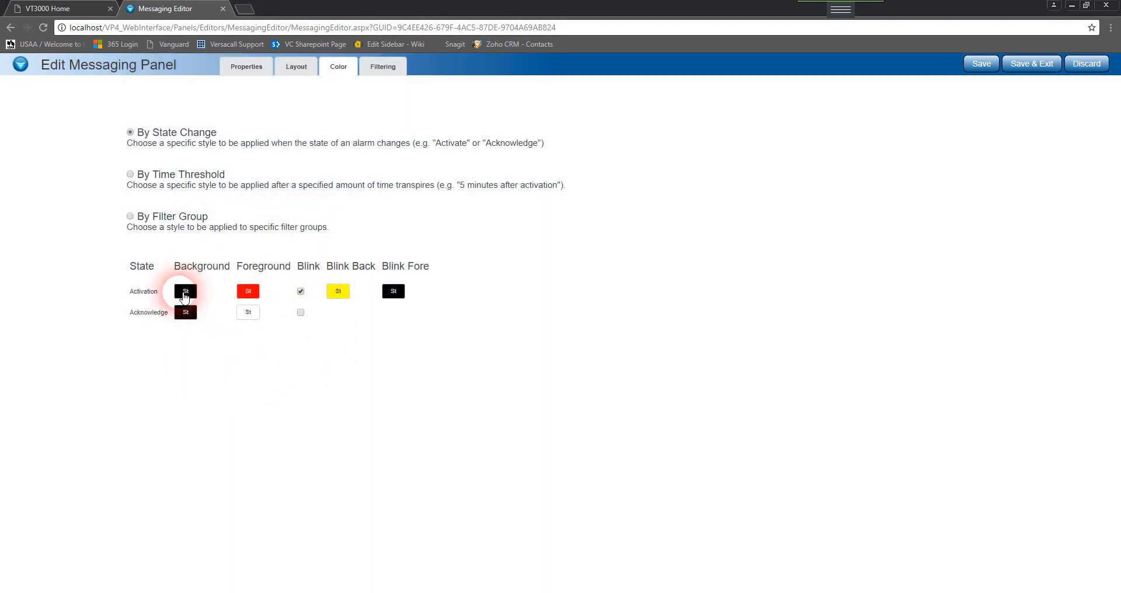
Switch the color mode to By Time Threshold and set the default row's background to black #000000, leaving blink off
click(338, 294)
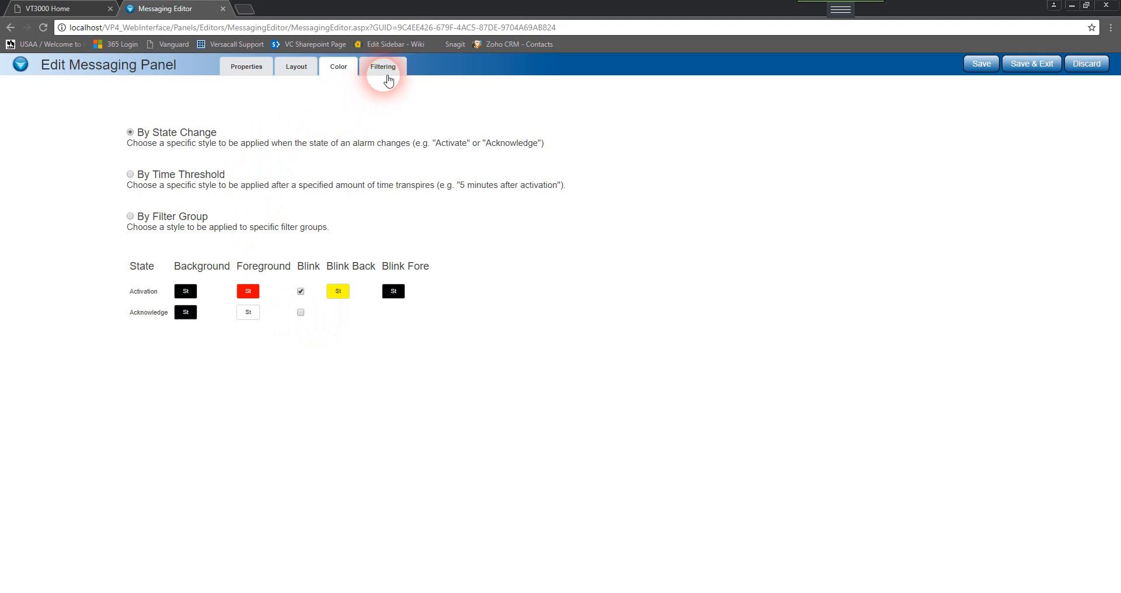
click(130, 175)
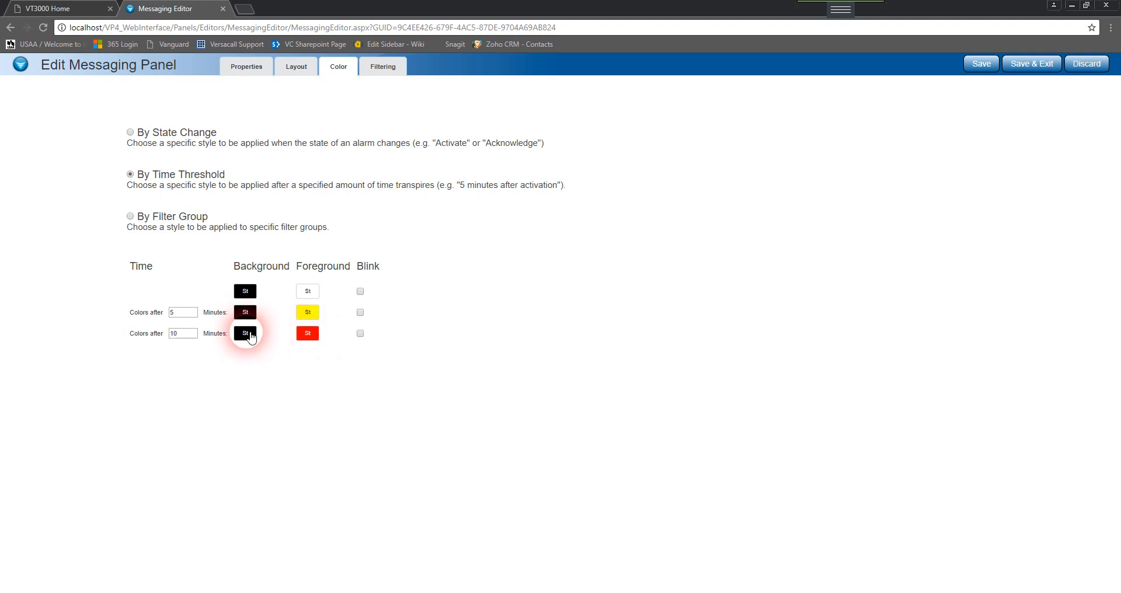
click(246, 291)
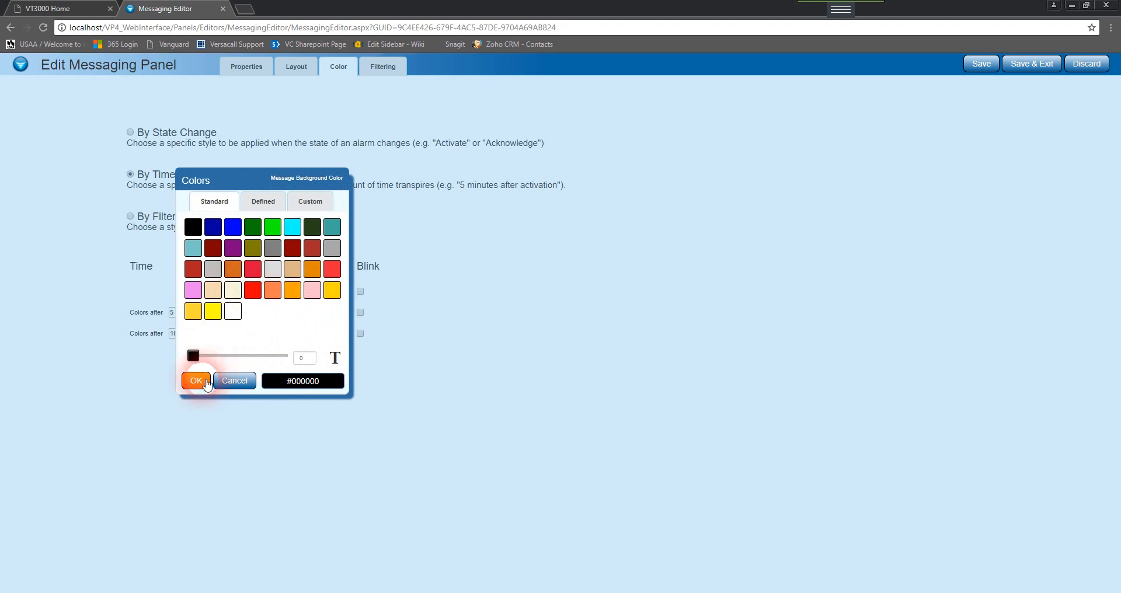
click(197, 380)
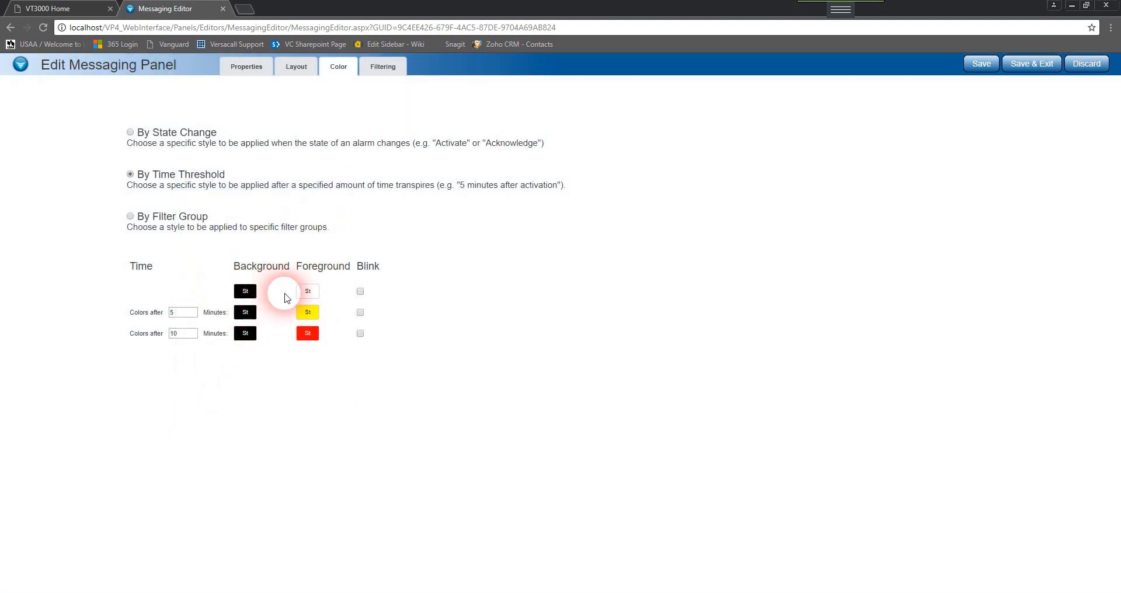
click(361, 292)
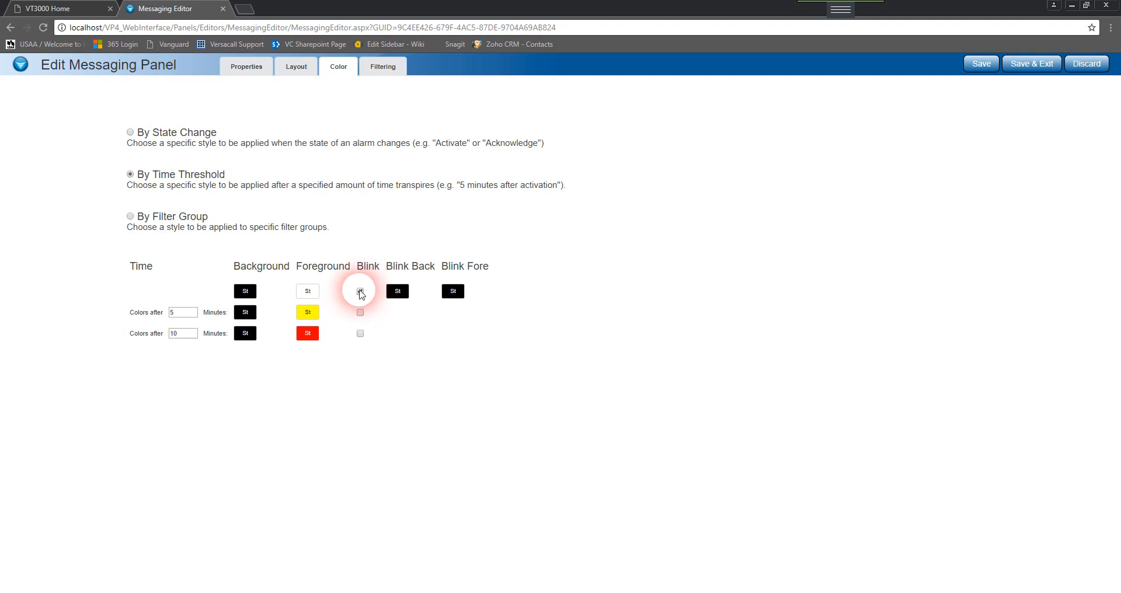
click(362, 294)
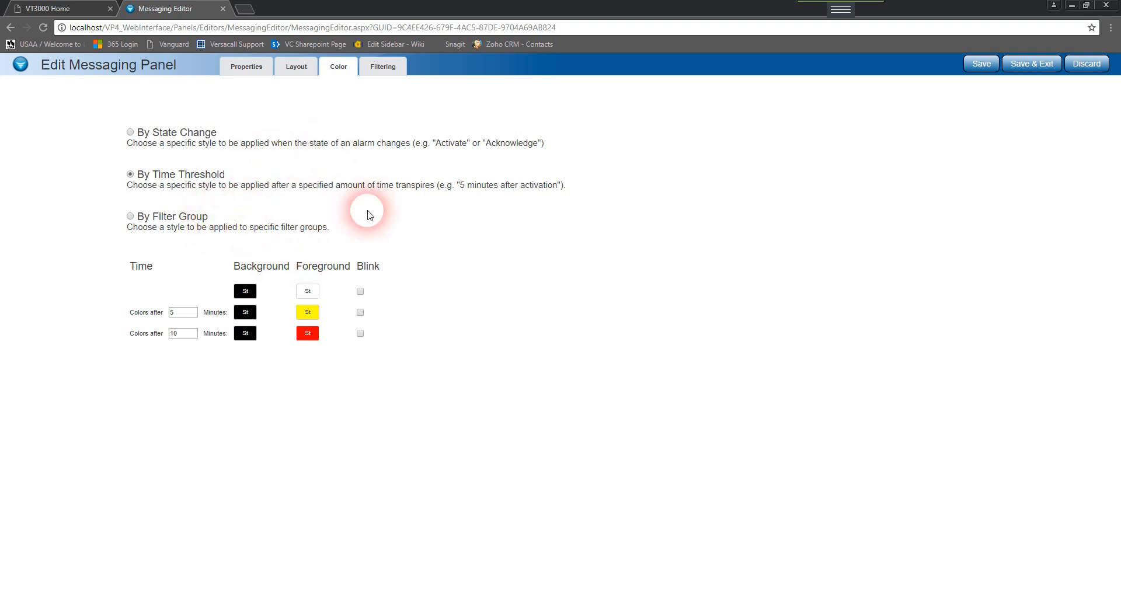
Enable filter groups and move 3101, 3111 and 3113 - Grid - Downtime to Selected, then remove 3111 again
click(402, 72)
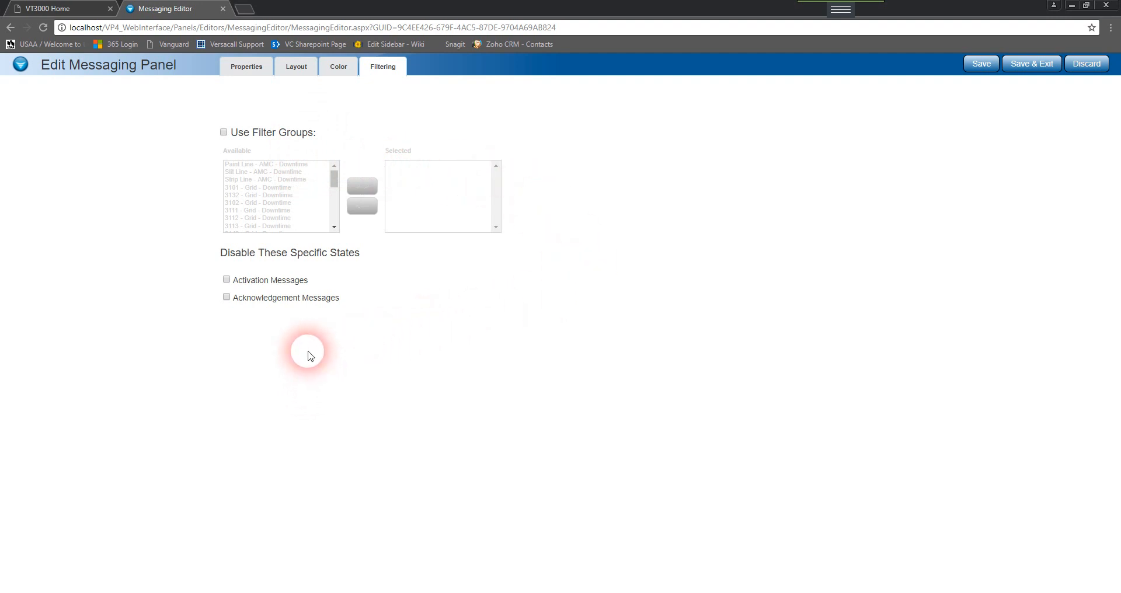
click(224, 133)
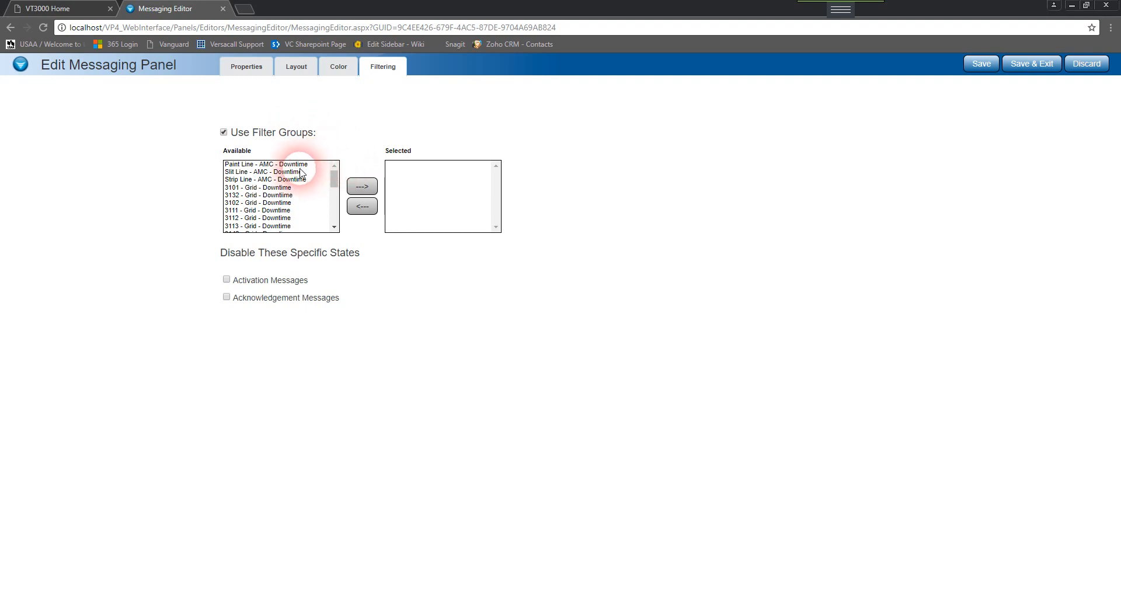
click(285, 188)
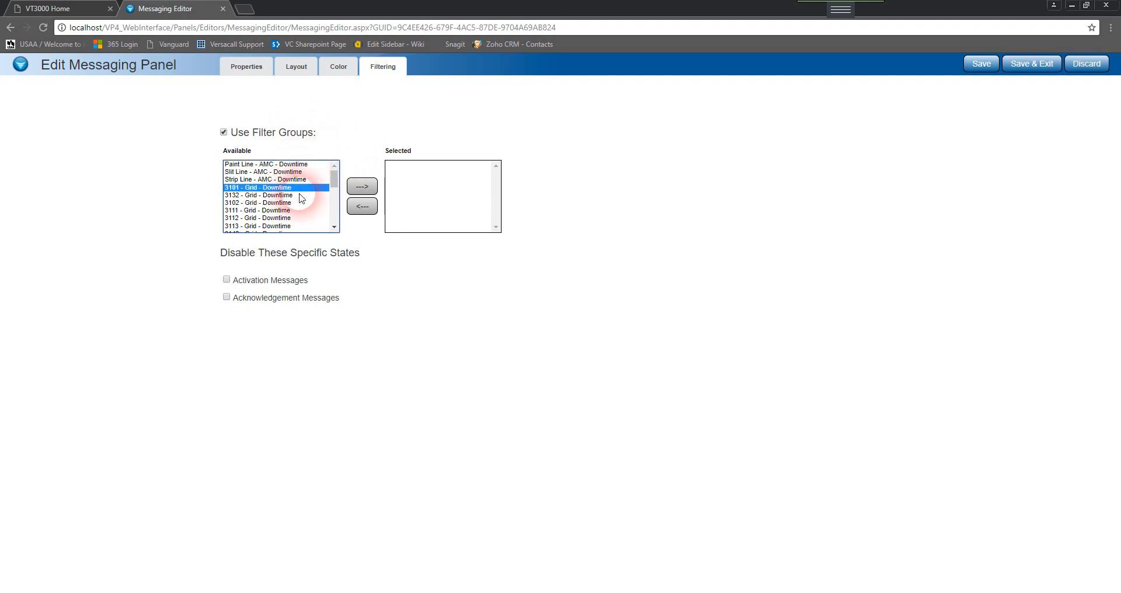
click(373, 190)
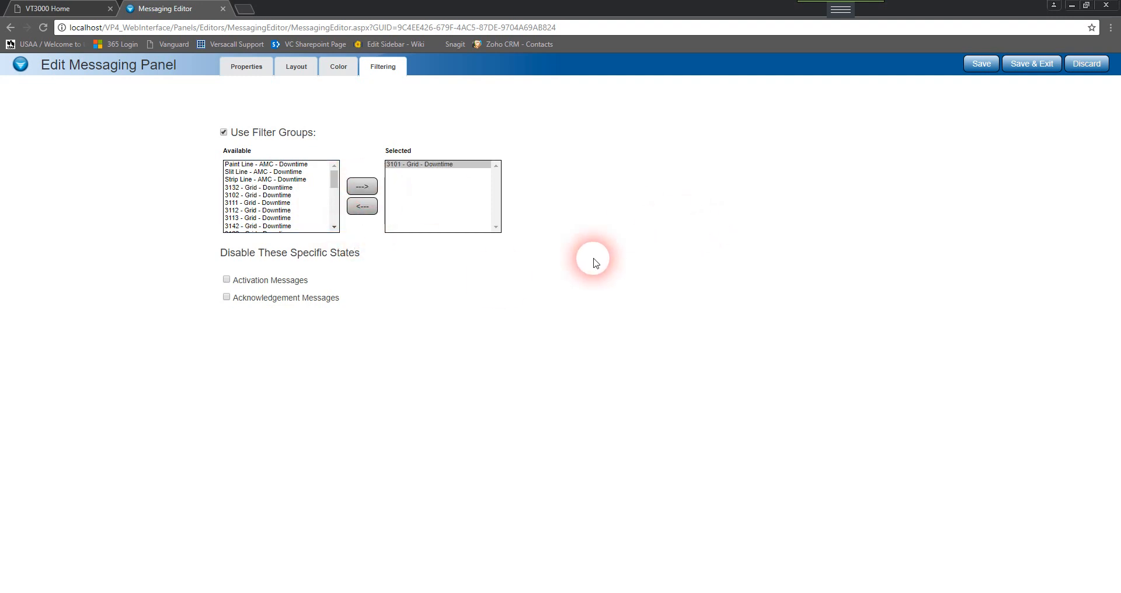
click(263, 202)
click(356, 192)
click(292, 210)
click(357, 187)
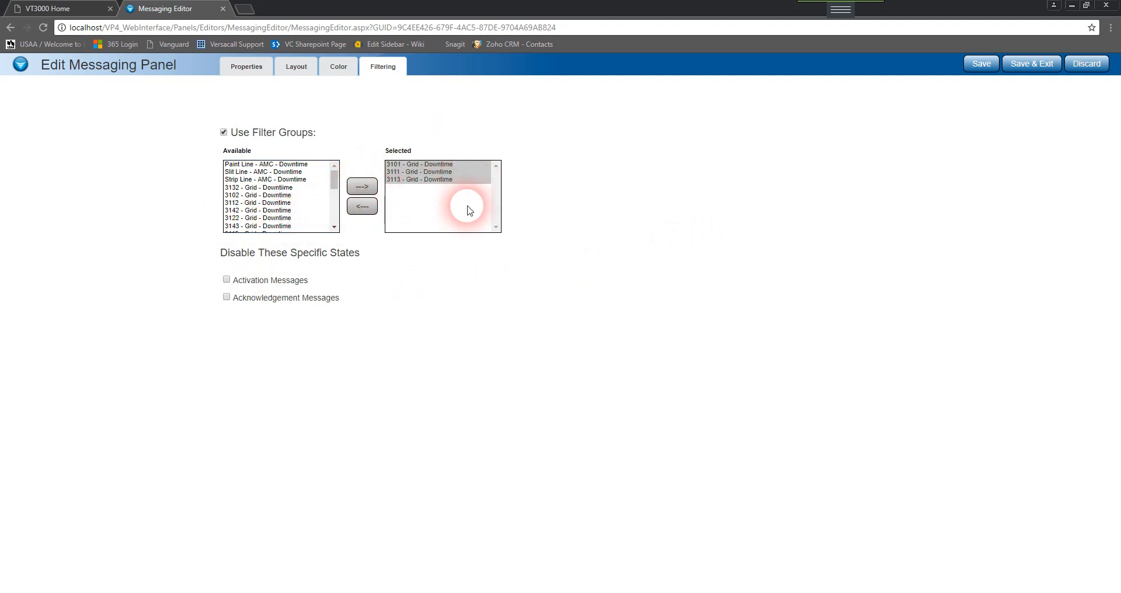
click(441, 173)
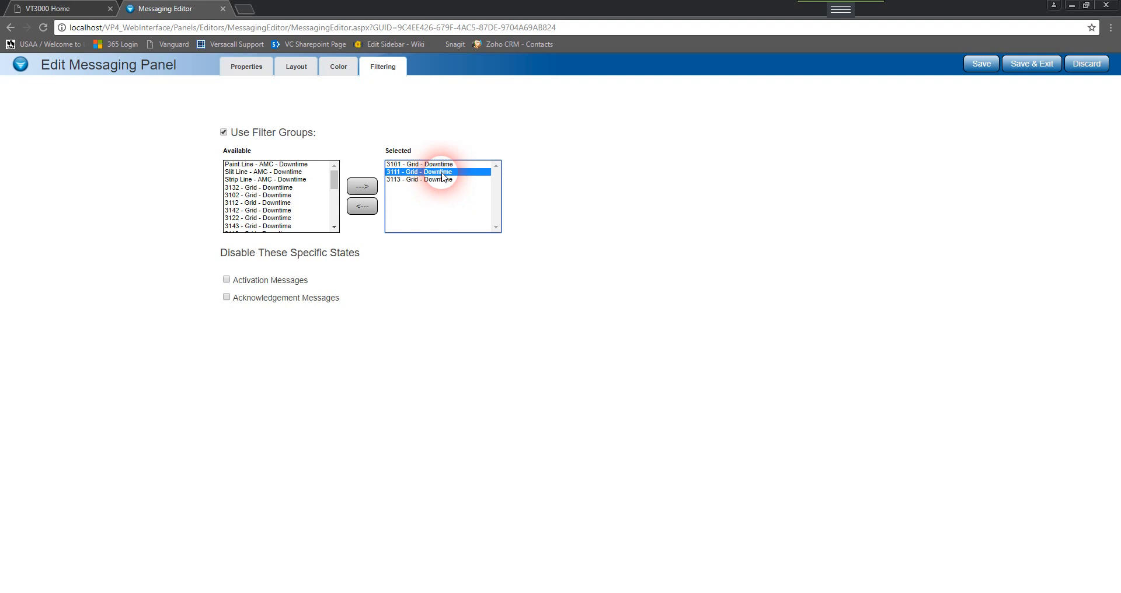
click(363, 207)
click(505, 248)
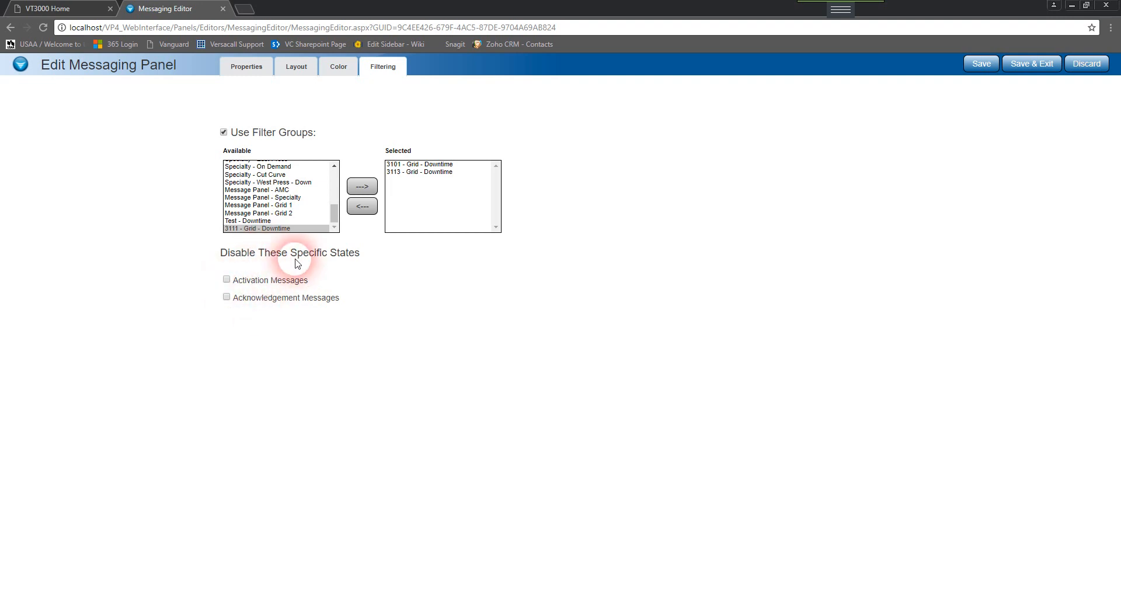
Clear the filter group and disabled-state options again, then save and exit the Messaging Panel
click(227, 279)
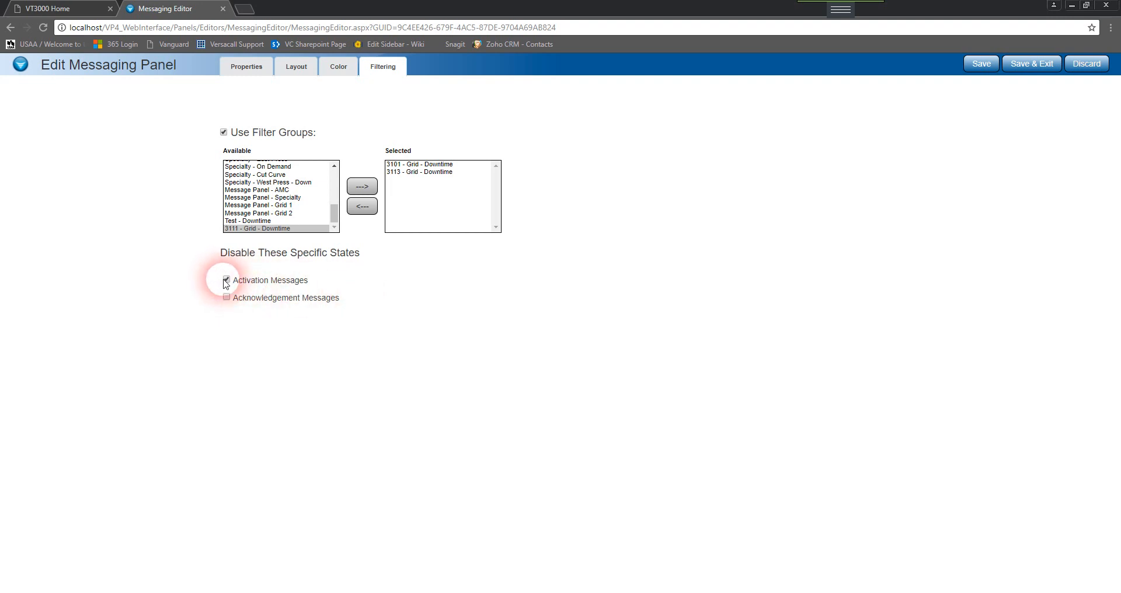
click(227, 280)
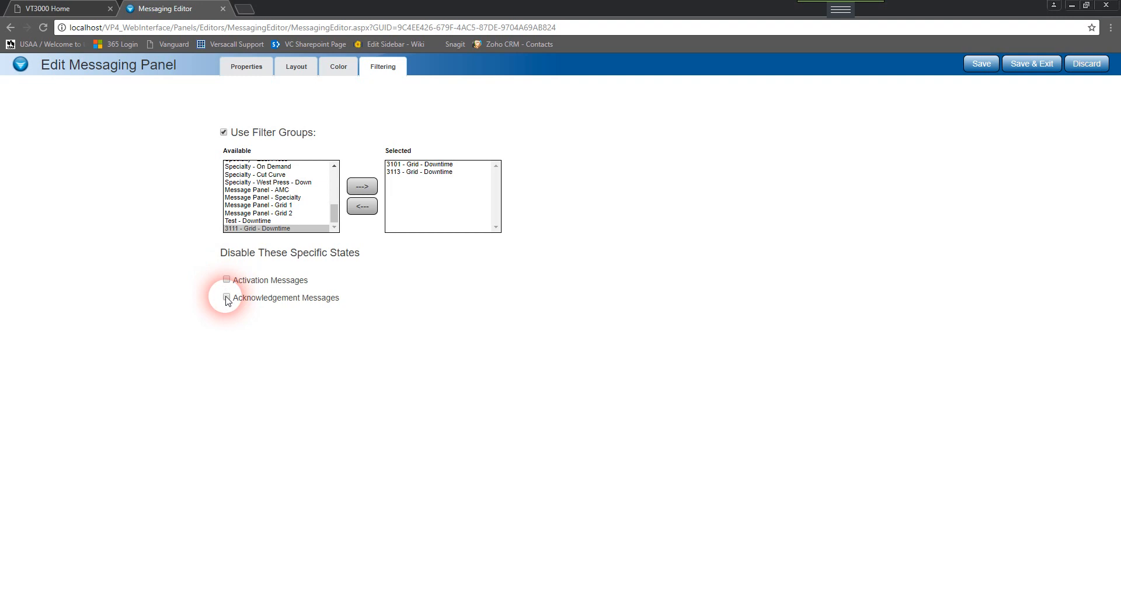
click(227, 298)
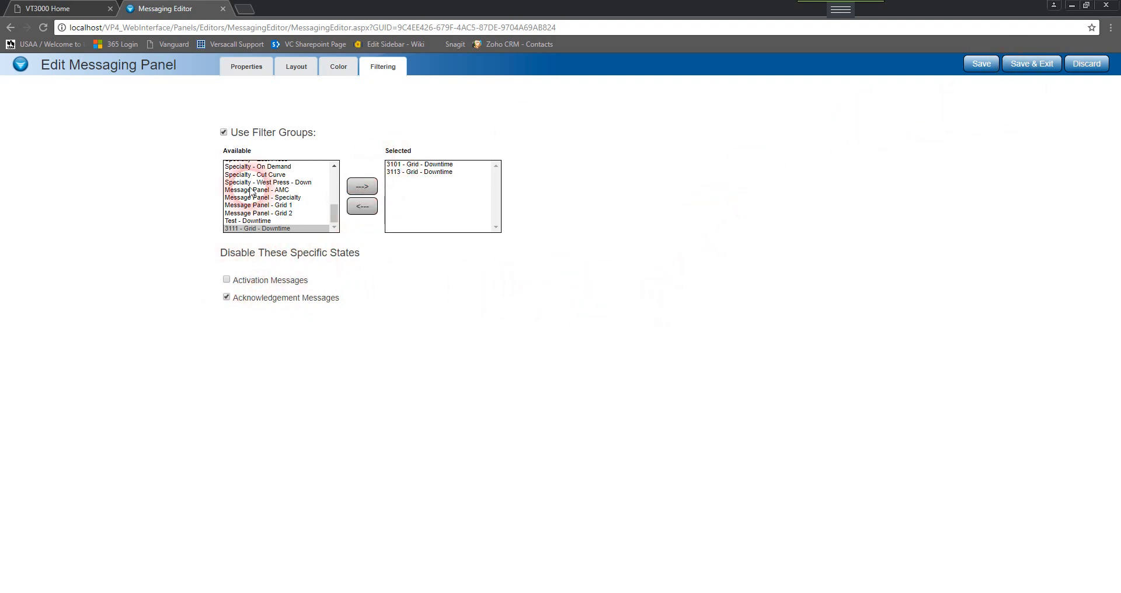
click(224, 132)
click(227, 297)
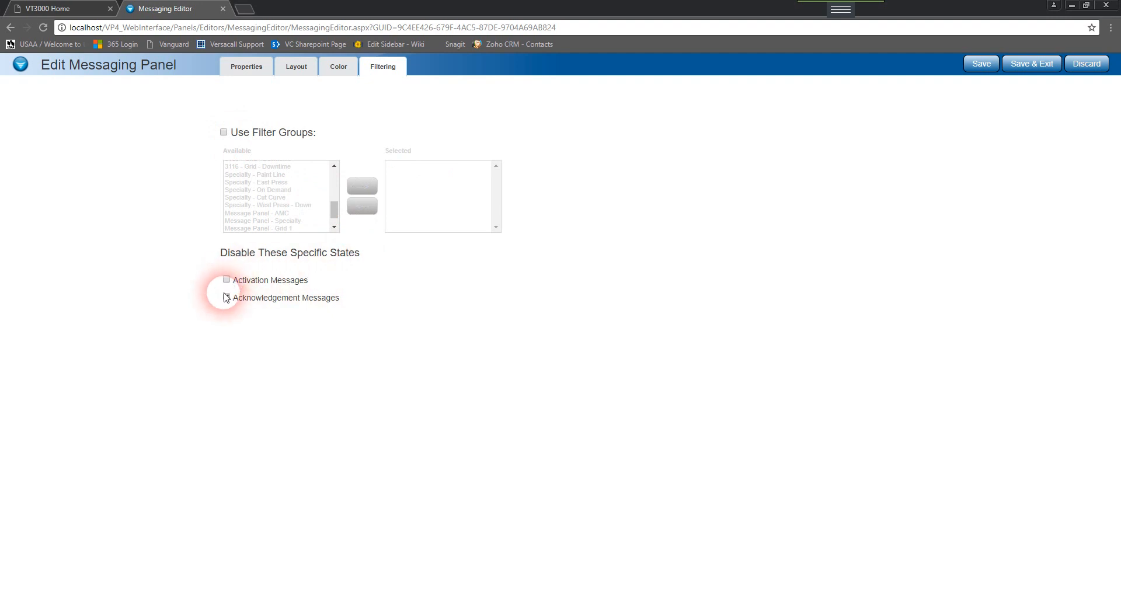
click(1020, 65)
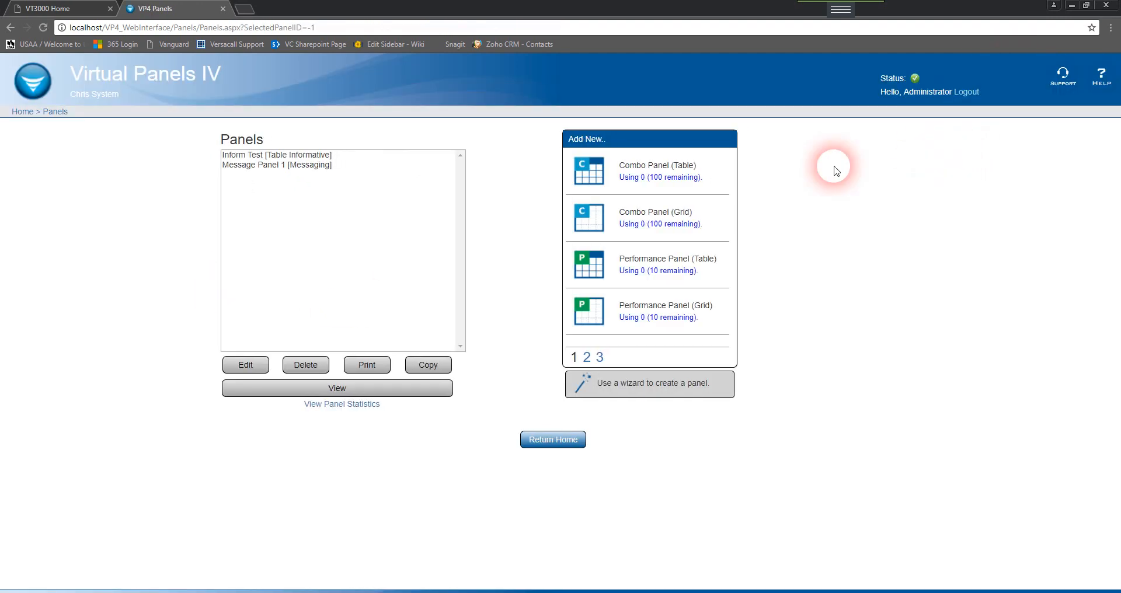
Open the print view of Message Panel 1 and return to the panels list
click(270, 166)
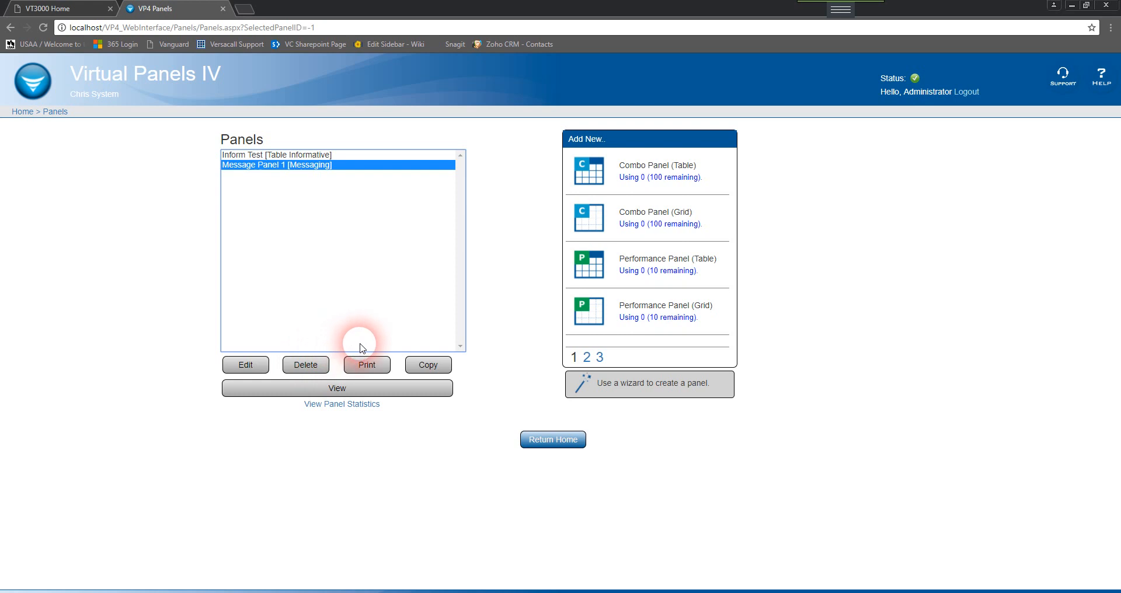
click(384, 367)
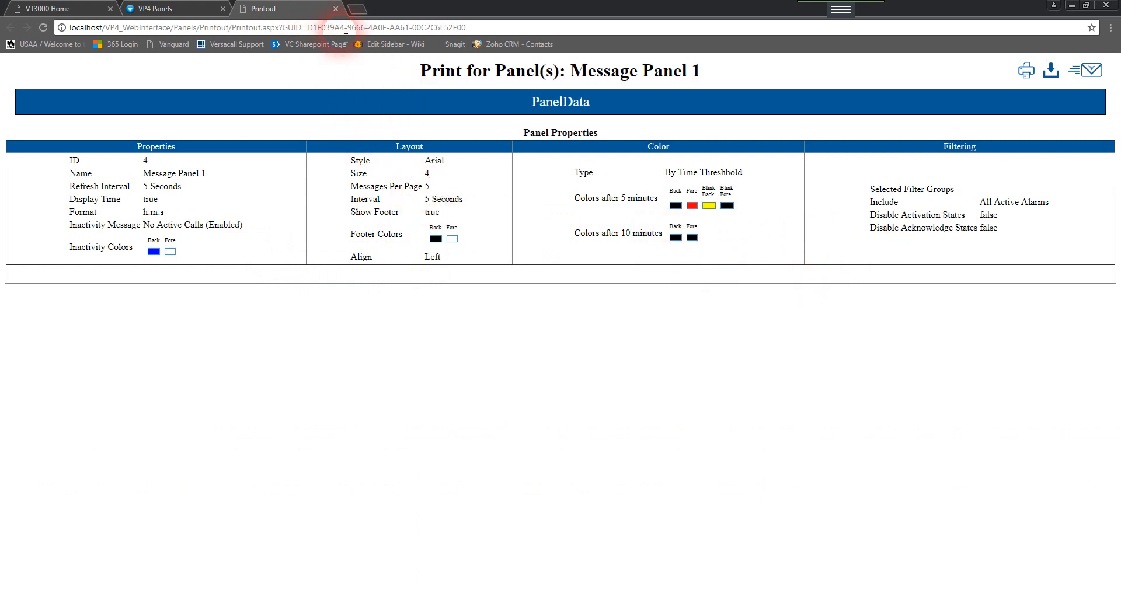
click(335, 9)
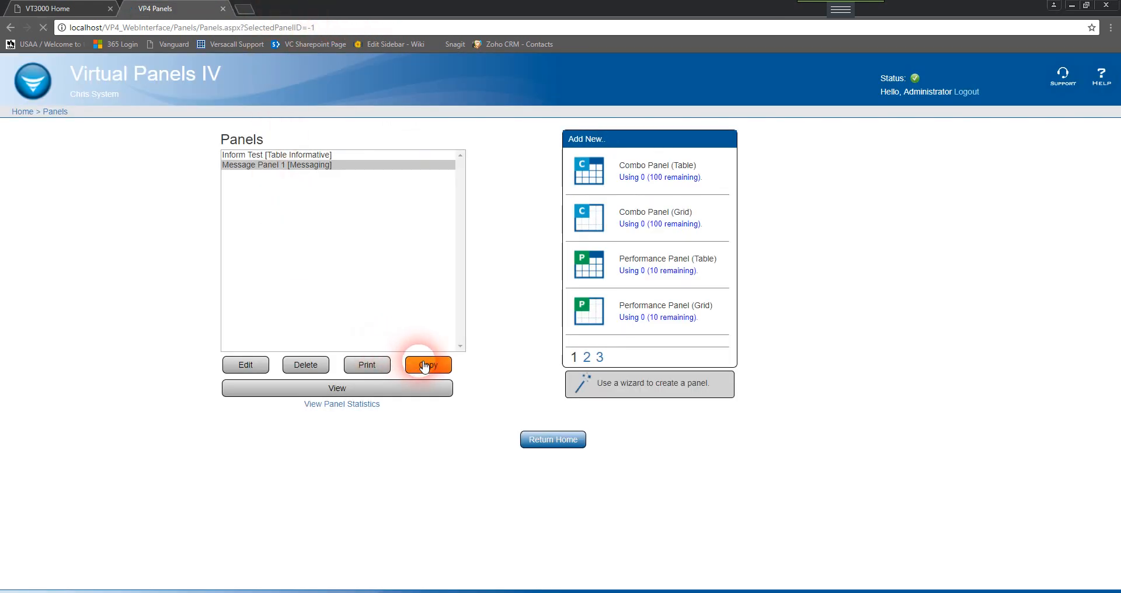
Copy Message Panel 1 and save the copy as Message Panel 5
click(424, 366)
triple_click(290, 142)
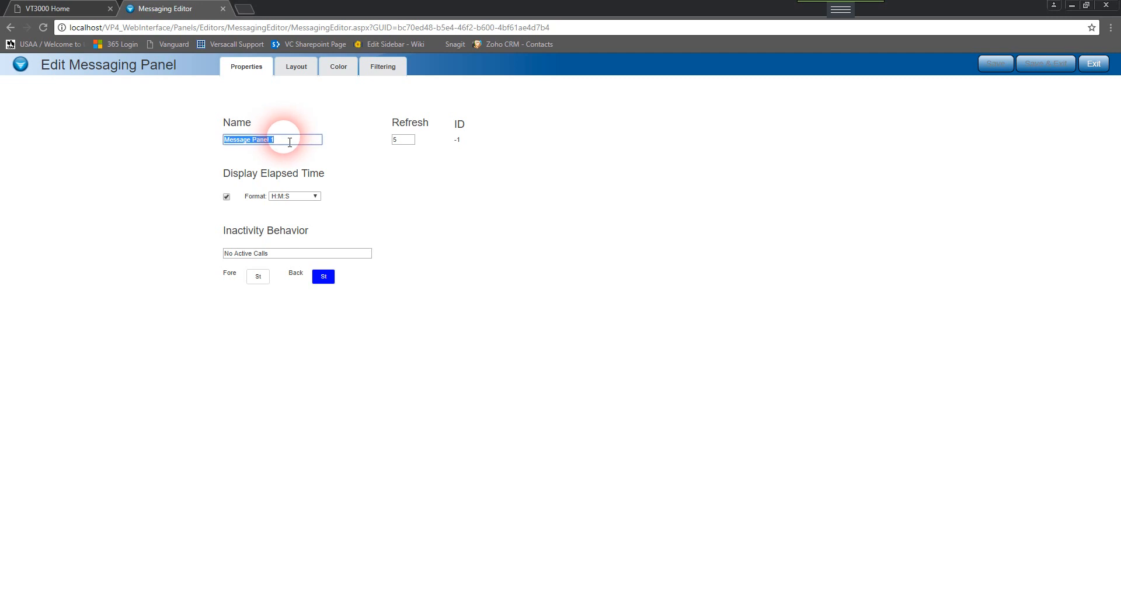
key(Right)
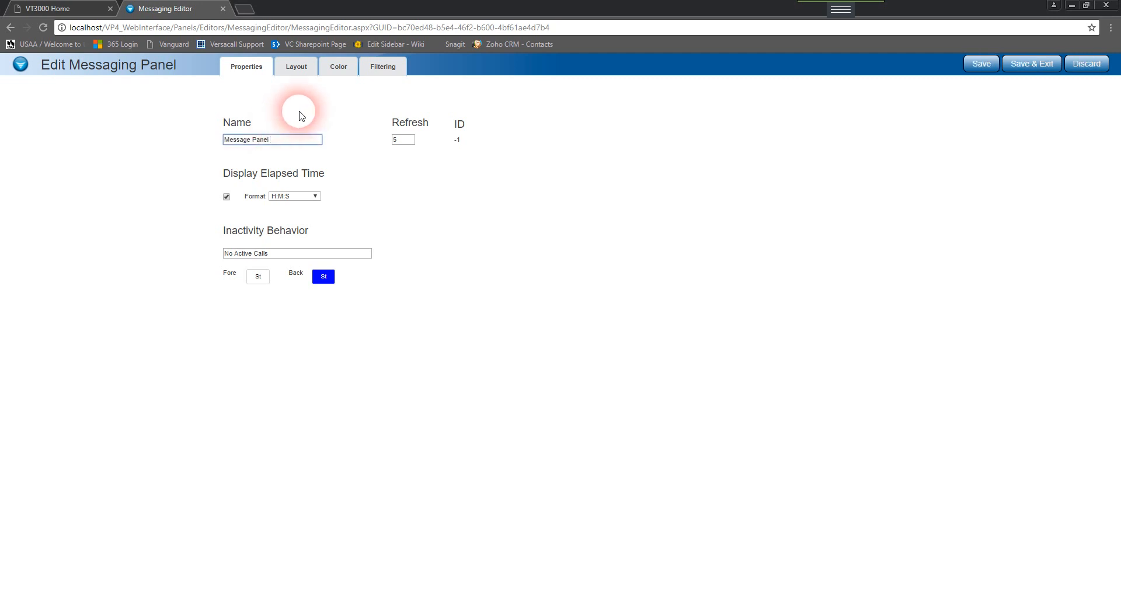
click(1030, 63)
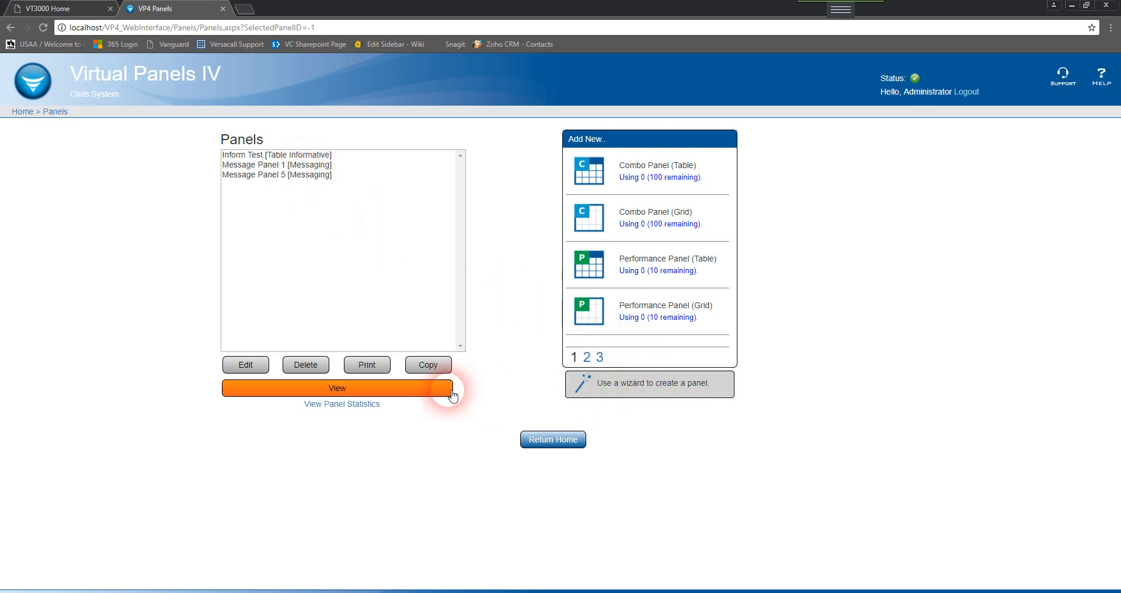
Open Message Panel 1 in the live panel view
click(322, 166)
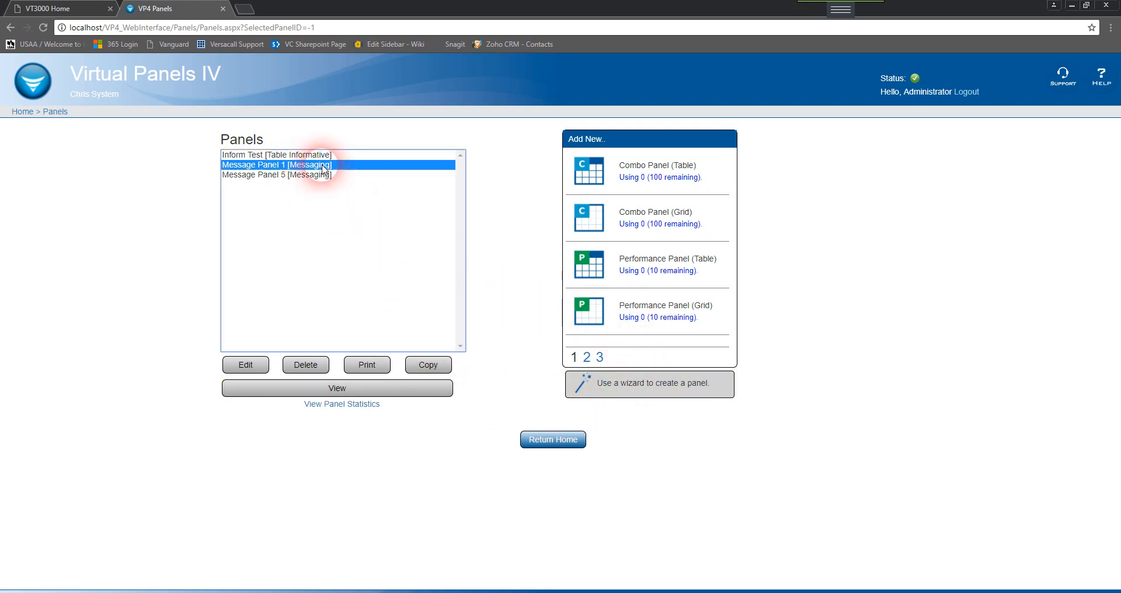
click(404, 396)
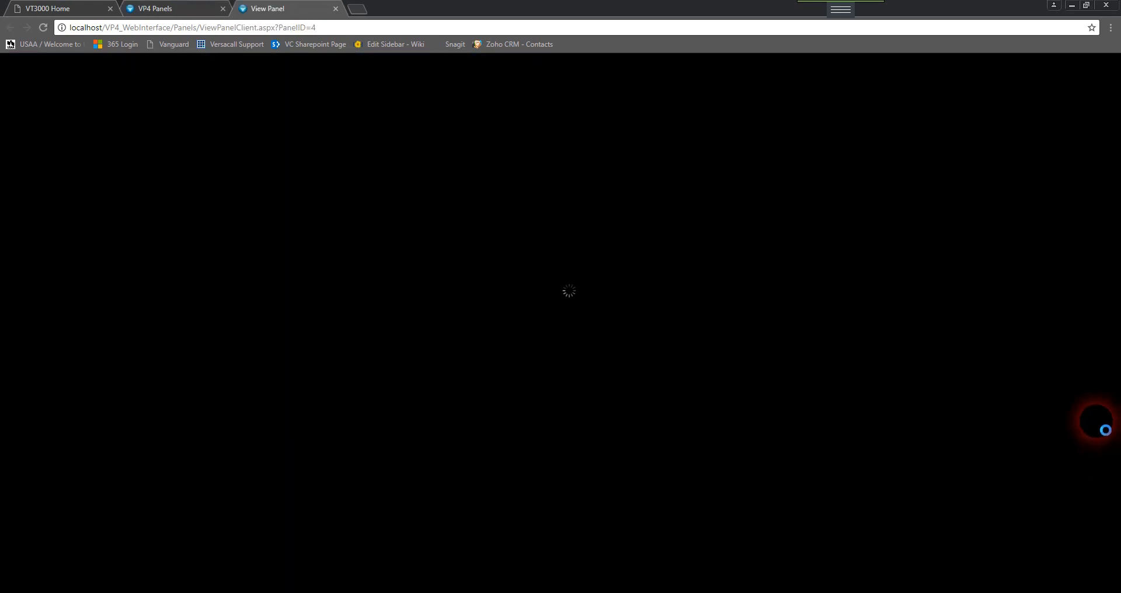